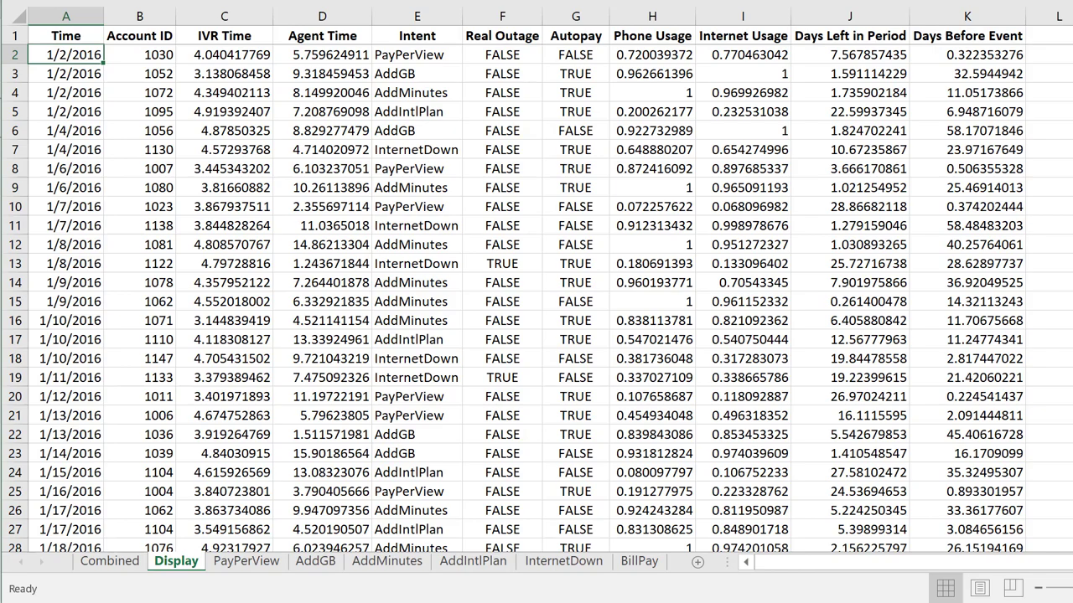
Step: Look through the call records on the Display sheet, from the January 2016 rows to the late November 2016 rows
scroll(537, 299, down, 20)
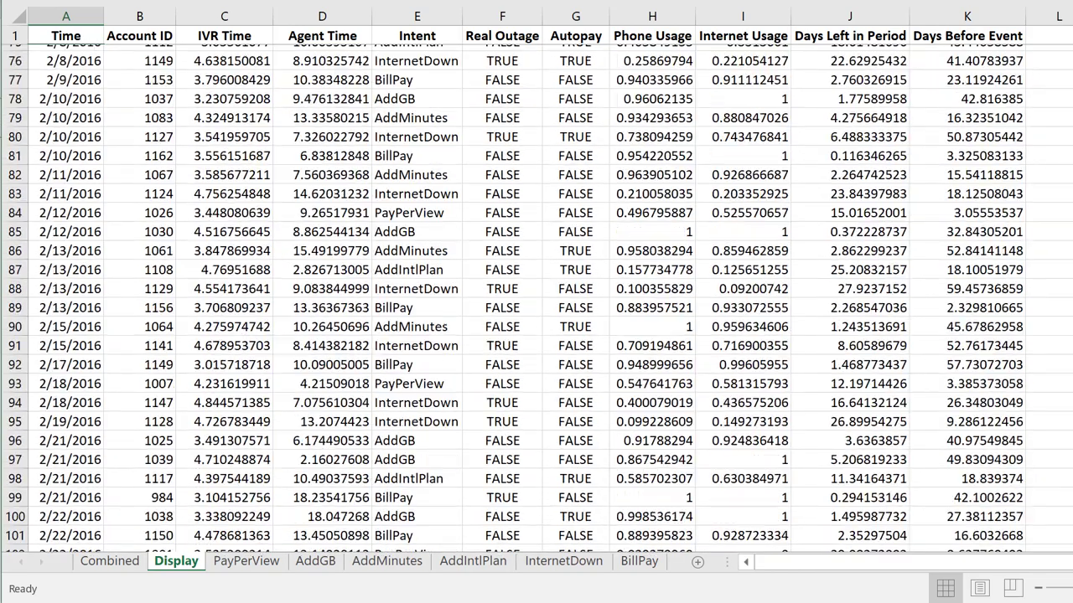
scroll(537, 299, down, 20)
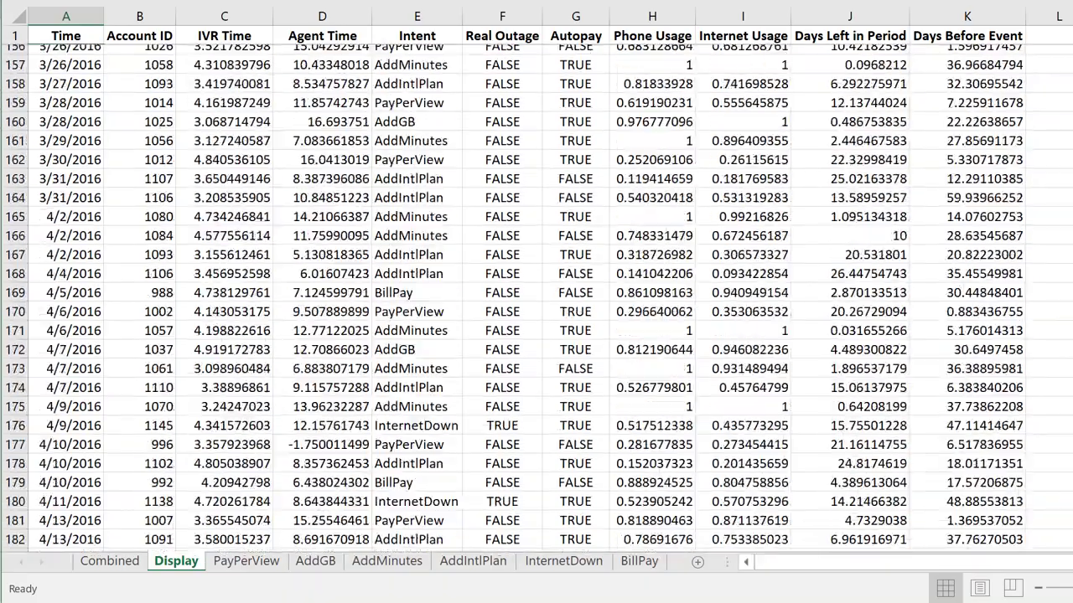
scroll(537, 299, down, 20)
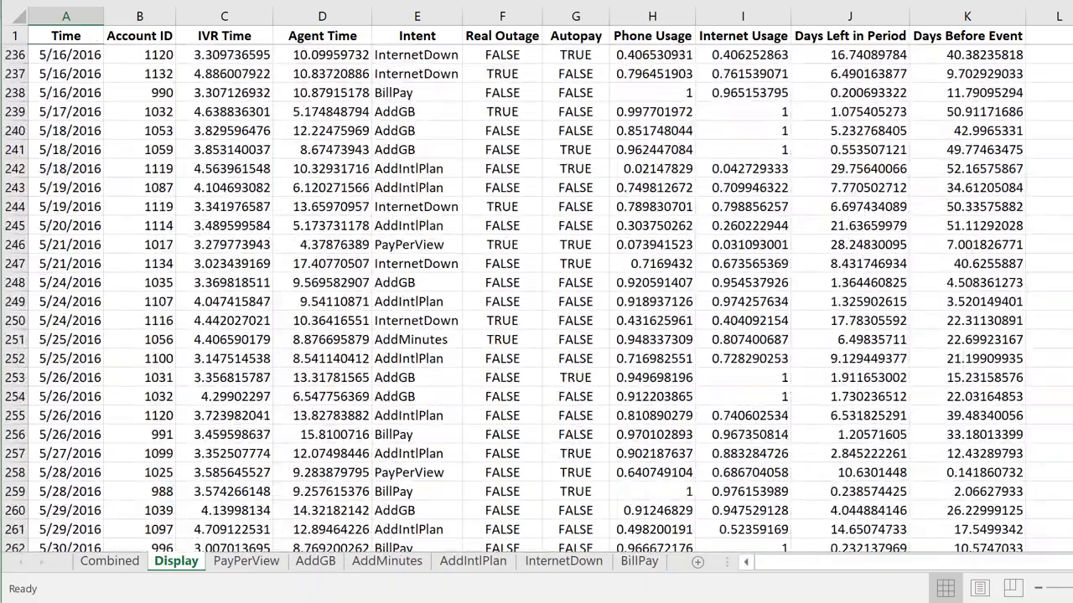
scroll(537, 299, down, 20)
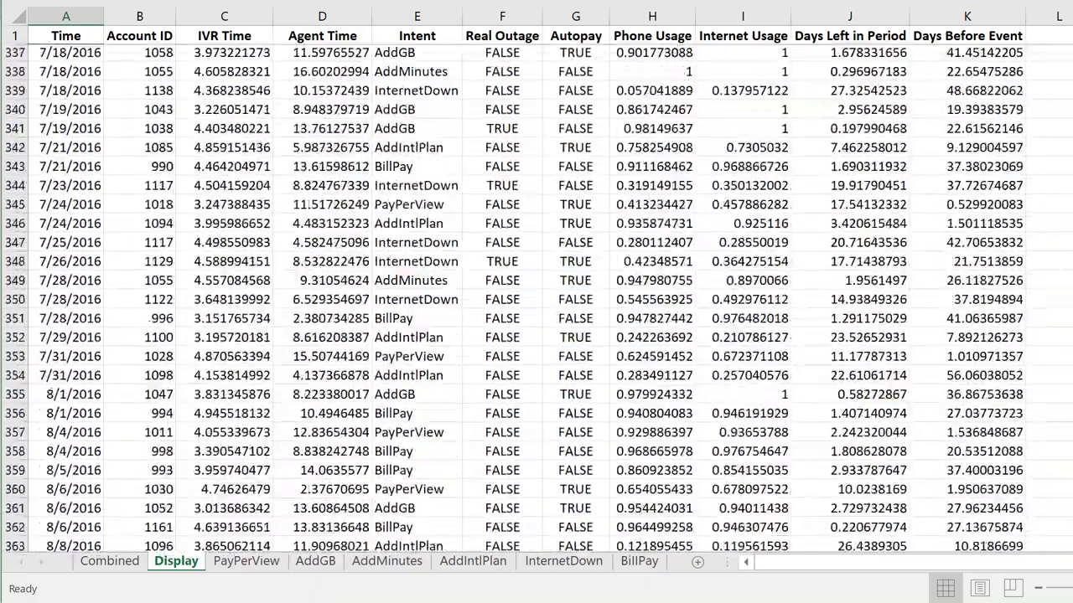
scroll(536, 300, down, 20)
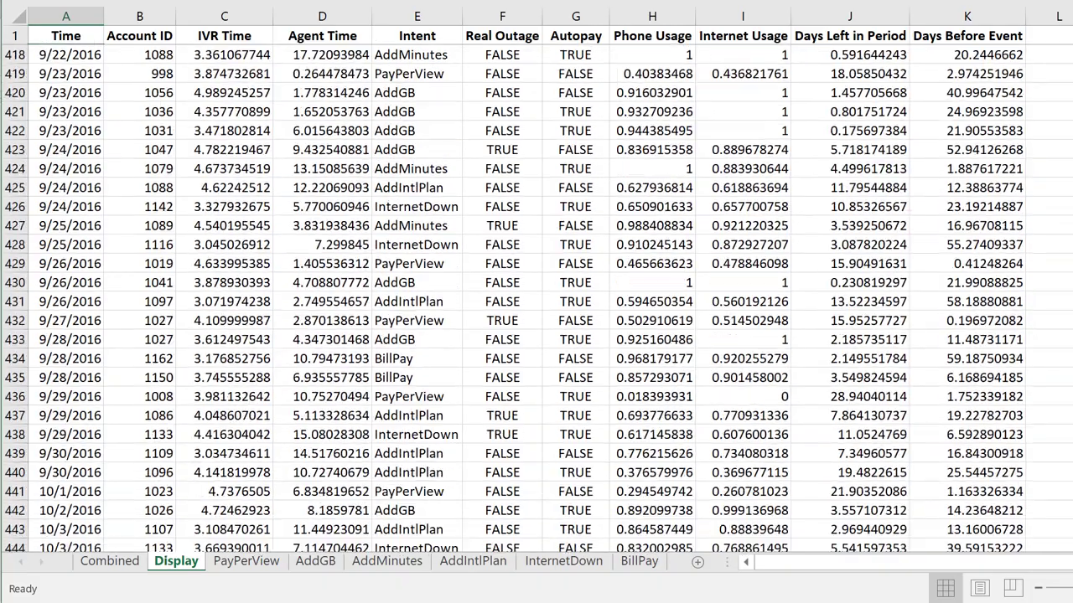
scroll(537, 299, down, 20)
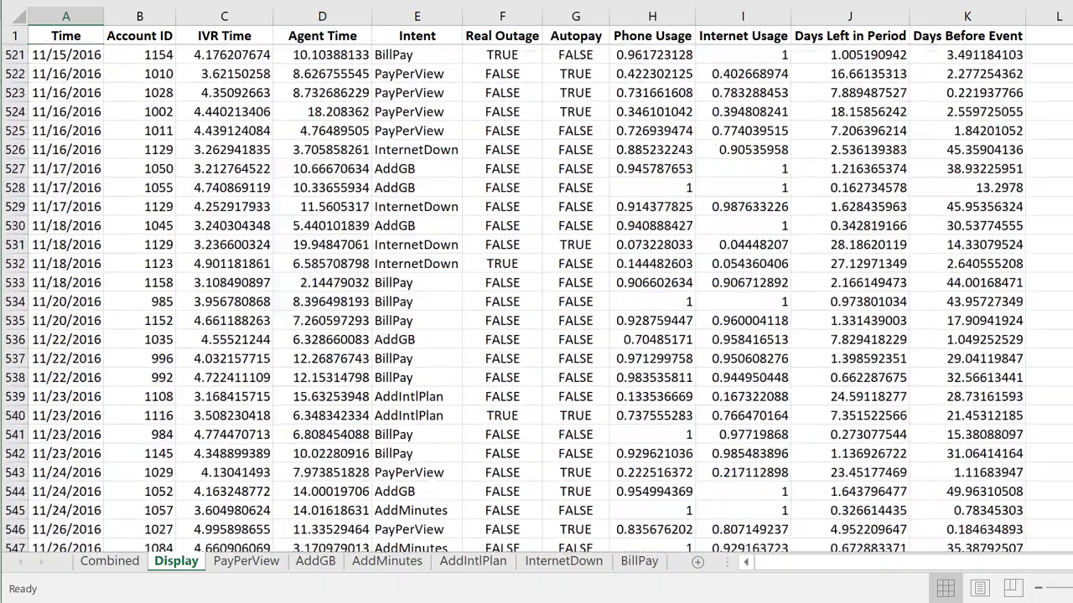
scroll(537, 299, down, 8)
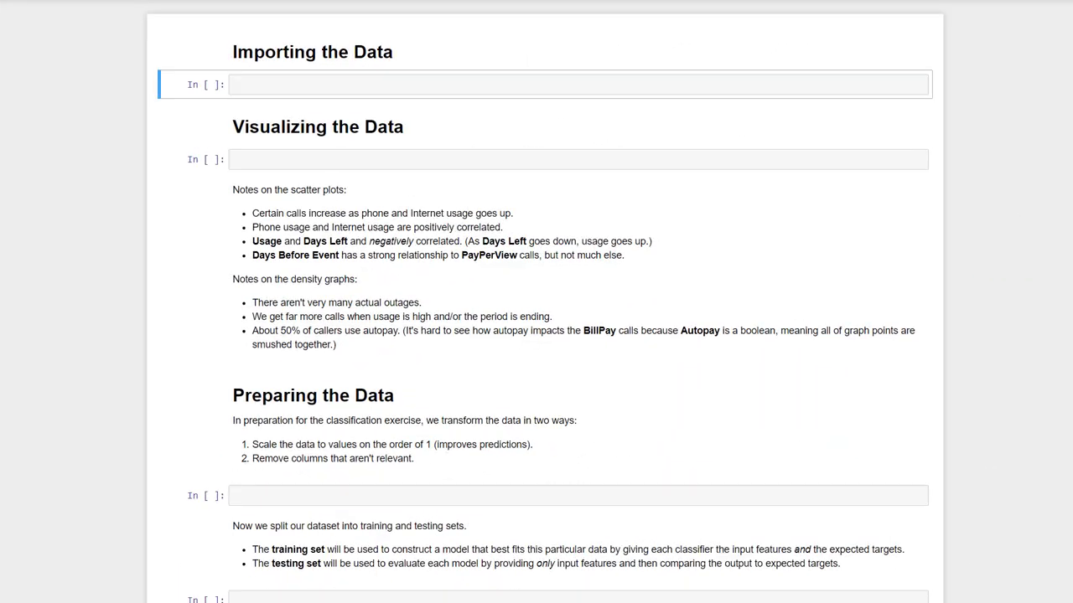
Step: In the Importing the Data notebook cell, import numpy, pandas and matplotlib, load calls.csv sorted by Time, and run a formatted seven-row preview
text(import )
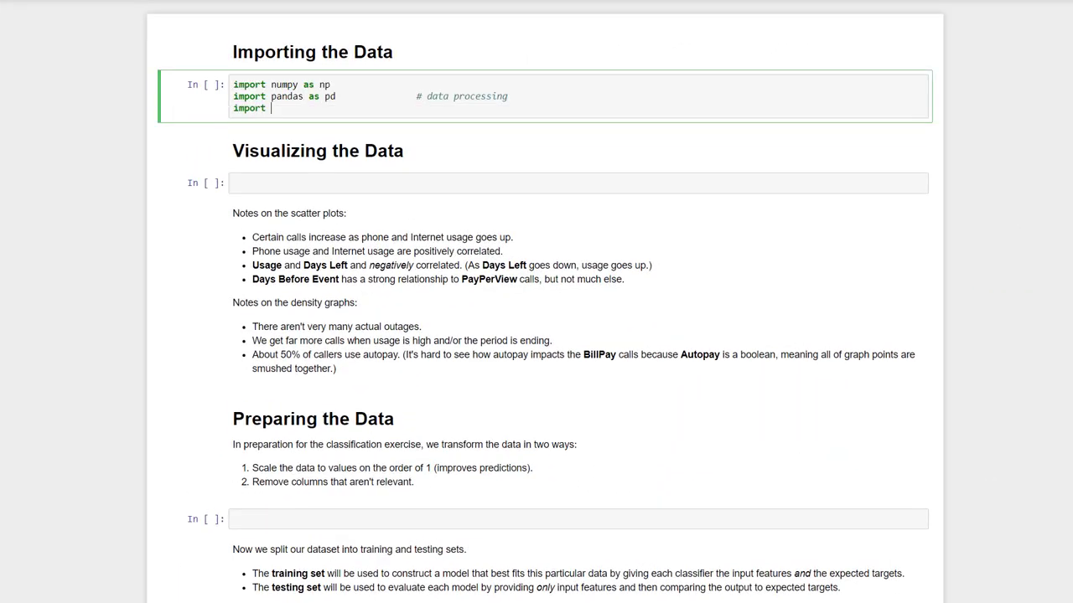
text(numpy as np import pandas as pd               # data processing import matplotlib.pylab as plt    # graphing %matplotlib inline from IPython.display import display  calls = pd.read_csv('calls.csv', parse_dates = ['Time']).sort_values('Time')  # Beautify the data for an introduction calls.head(7).style.format({     'Time': lambda d: d.strftime('%Y-%m-%)
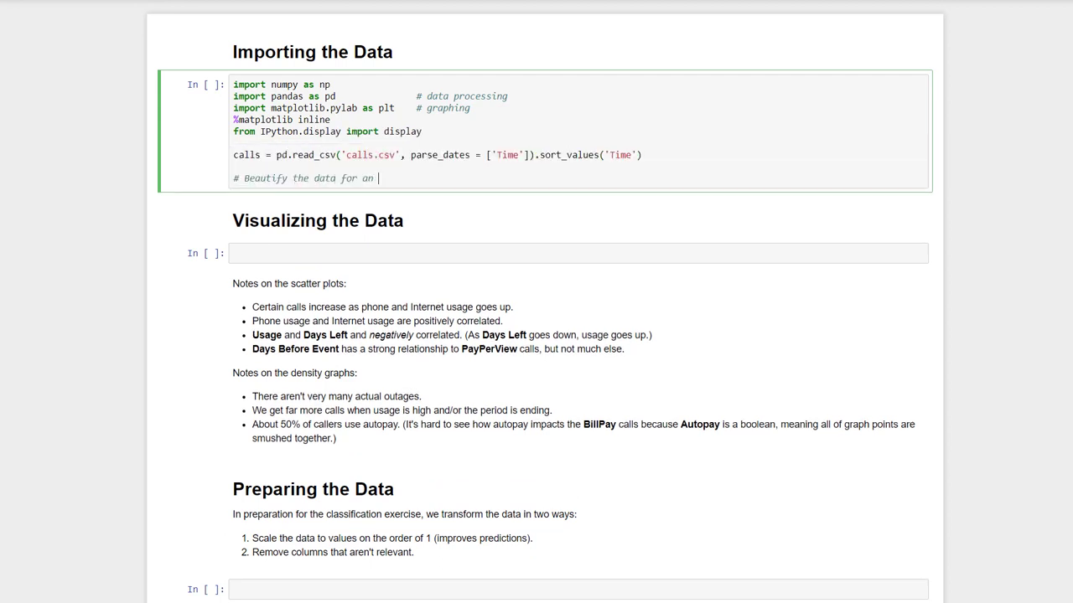
text(d'),     'IVR Time': '{:,.1f} min.'.format,     'Agent Time': '{:,.1f} min.'.format,     'Phone Usage': '{:,.2%}'.format,     'Internet Usage': '{:,.2%}'.format,     'Days Left in Period':)
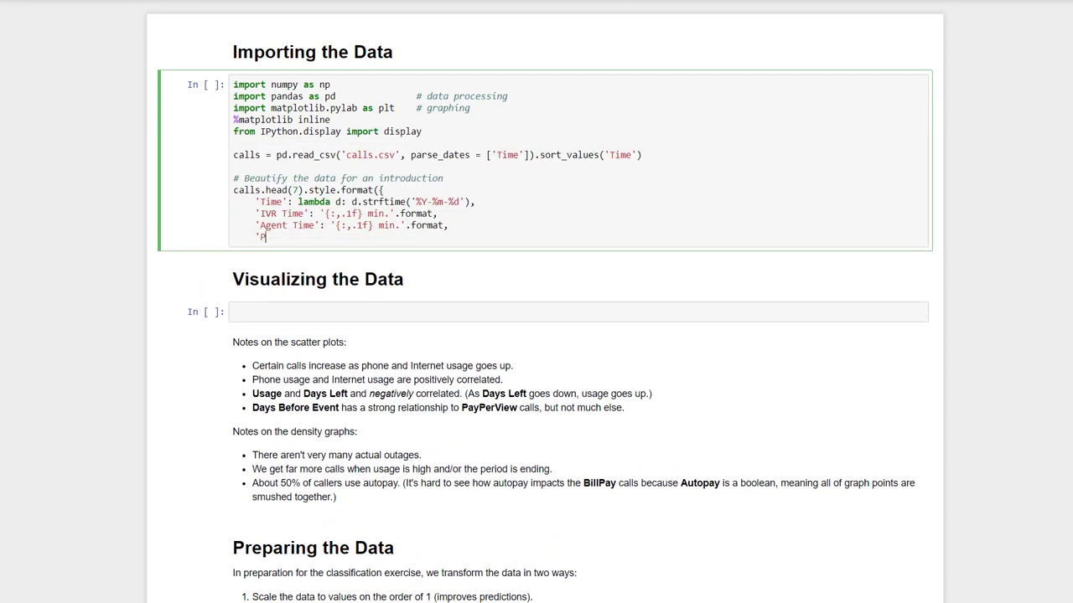
text( '{:,.1f}'.format,     'Days Before Event': '{:,.1f}'.format }))
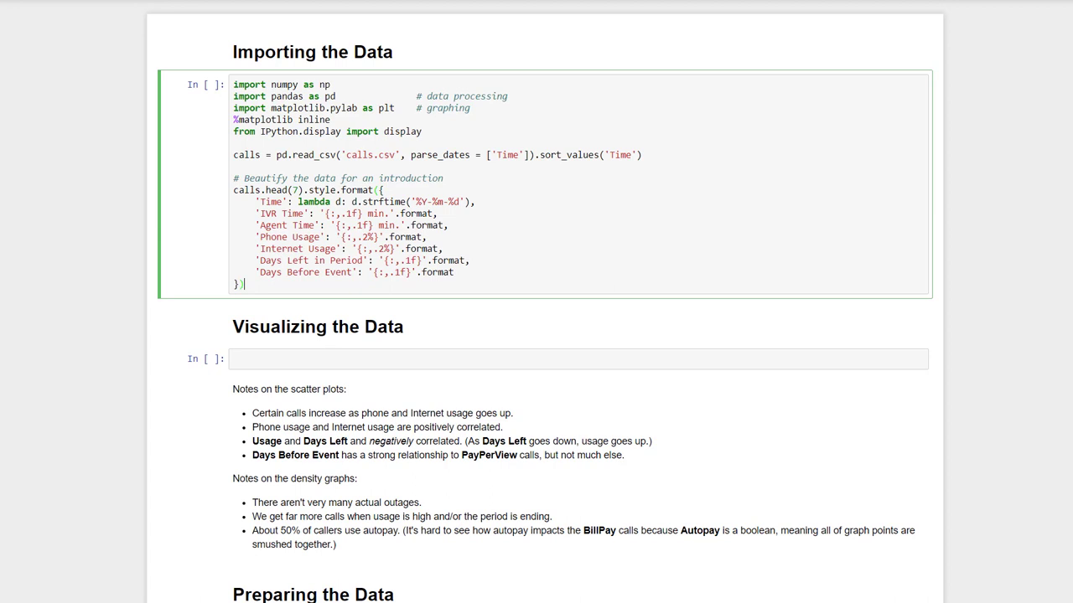
key(ctrl+Return)
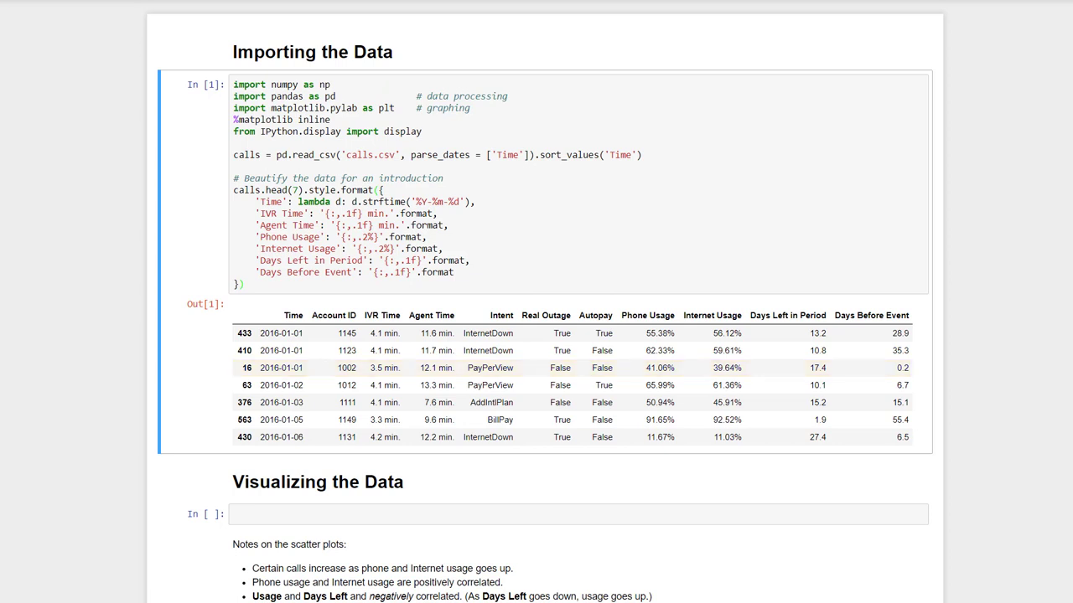
Step: In the Visualizing the Data cell, map six palette colors to the intents and code a 15 by 15 scatter matrix without Account ID, alpha 0.5
scroll(546, 301, down, 5)
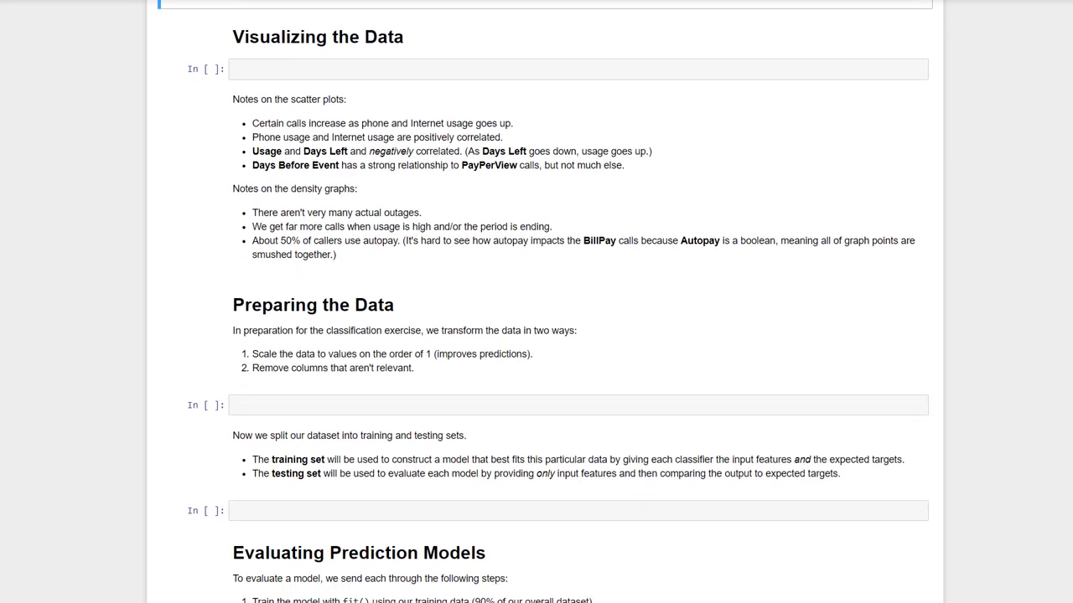
click(920, 52)
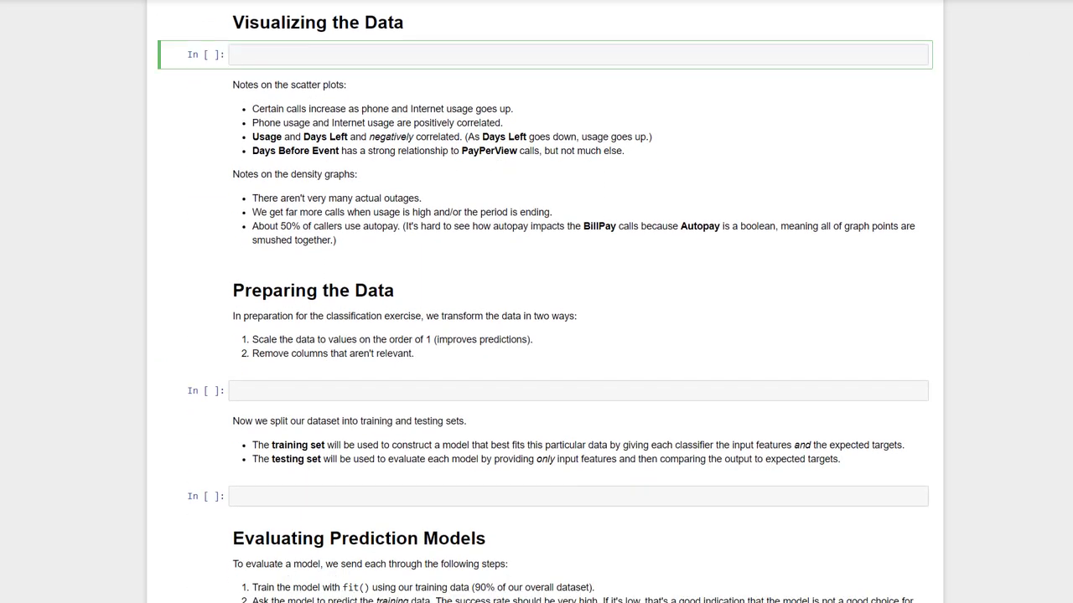
text(from pandas.plotting import scatter_matrix import matplotlib.patches as mpatches  # Apply colors for each intent palette = ['g', 'm', 'r', 'c', 'b', 'y'] intents = list(set(calls['Intent'])))
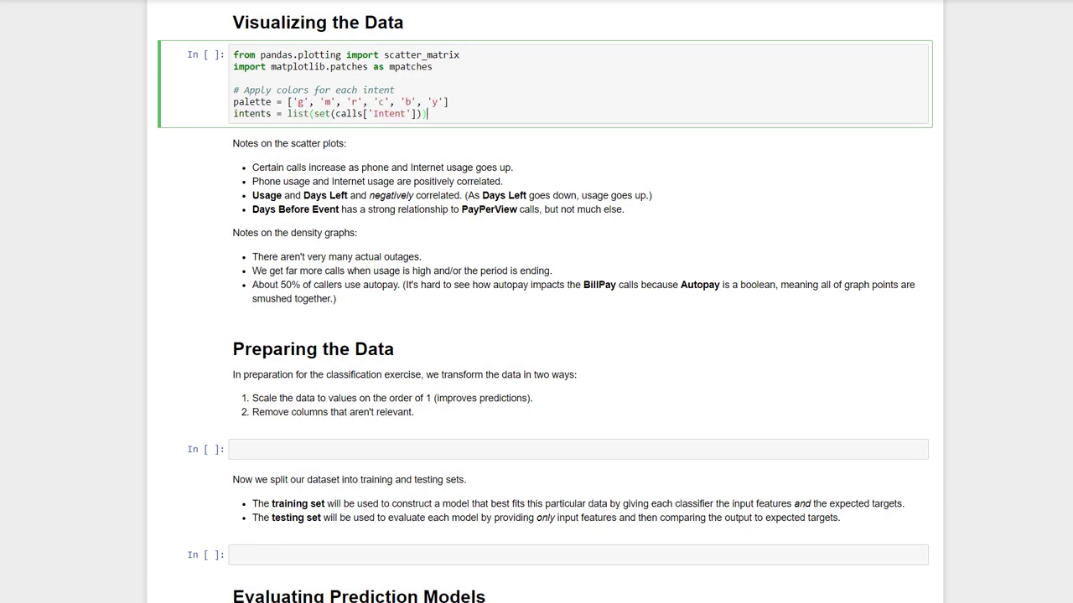
text( color_map = dict(zip(intents, palette)) colors = calls['Intent'].apply(lambda i: color_map[i])  sm = scatter_matrix(calls.drop('Account ID', 1), alpha=0.5, figsize=(15, 15), diagonal='hist)
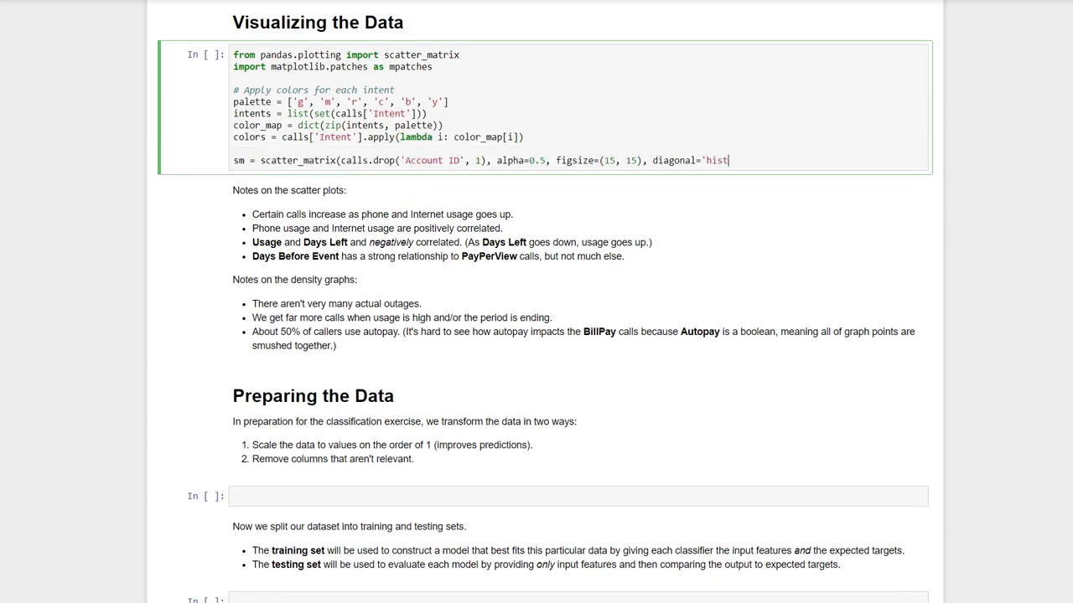
Step: Add code rotating the x labels 45 degrees, removing ticks and drawing an intent legend at (1.02,0), and run the scatter matrix cell
text(', color=colors)  # Adjust axis labels and formatting [s.xaxis.label.set_rotation(45) for s in sm.reshape(-1)] [s.yaxis.label.set_rotation(0) for s in sm.reshape(-1)] [s.get_yaxis())
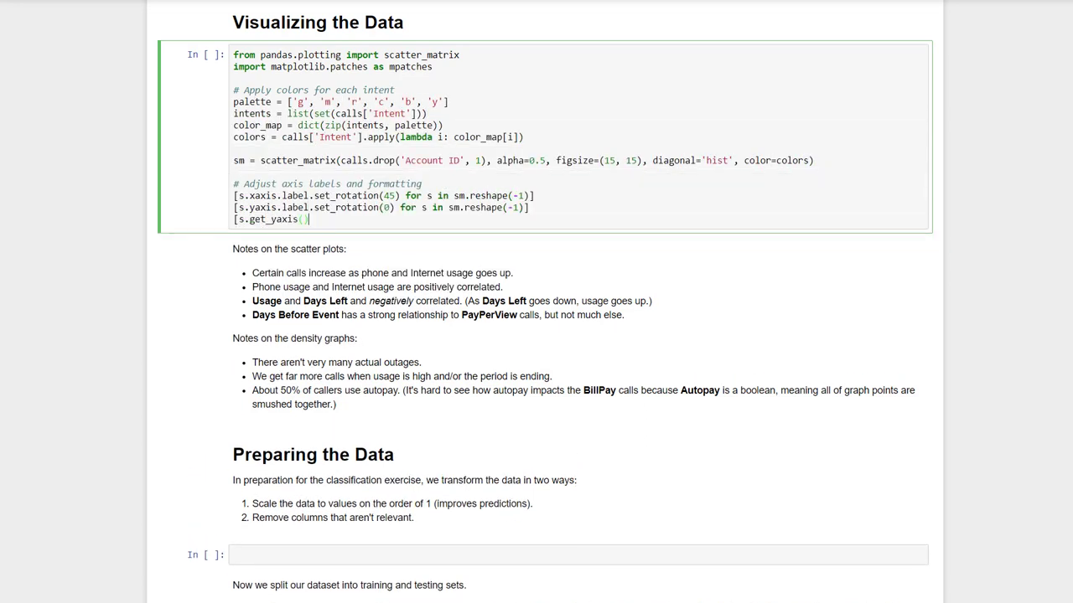
text(.set_label_coords(-0.5,0.5) for s in sm.reshape(-1)] [s.set_xticks(()) for s in sm.reshape(-1)] [s.set_yticks(()) for s in sm.reshape(-1)]  # Draw a little legend in the corne)
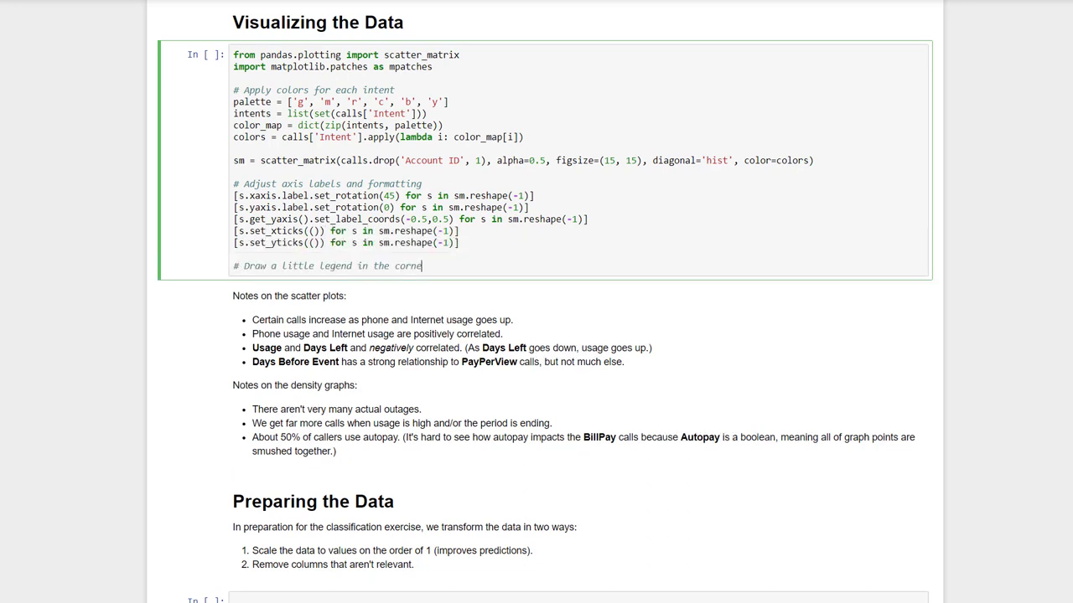
text(r handles = [] for key, value in color_map.items():     handles.append(mpatches.Patch(color=value, label=key))  plt.legend(handles=handles, loc=(1.02,0)) plt.show())
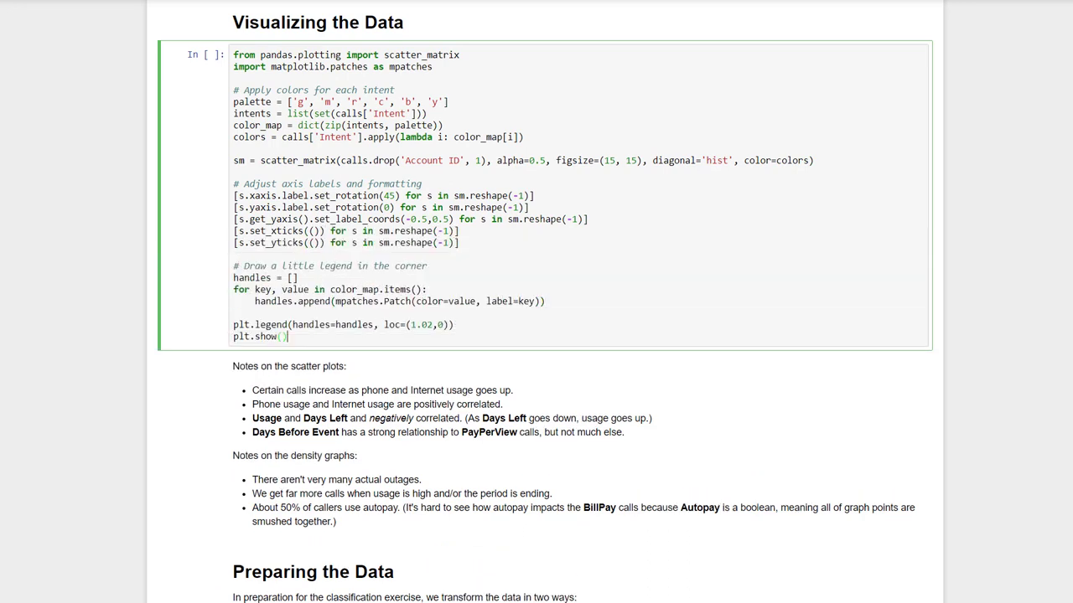
key(ctrl+Return)
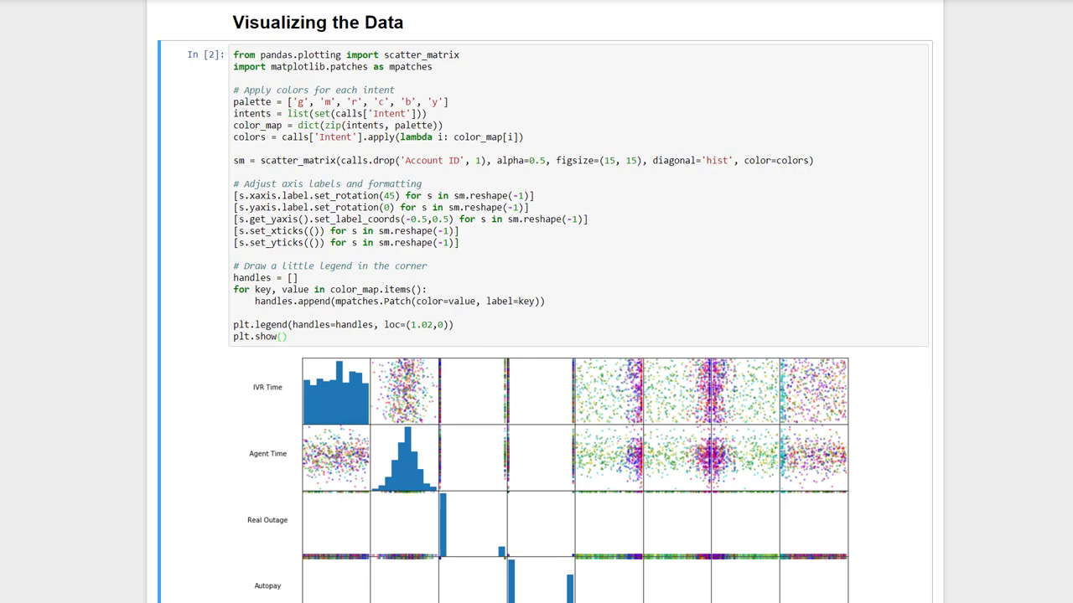
Step: Examine the scatter matrix's histograms and scatter plots, including the Phone Usage distribution and the Days Left in Period relationships
scroll(536, 302, down, 4)
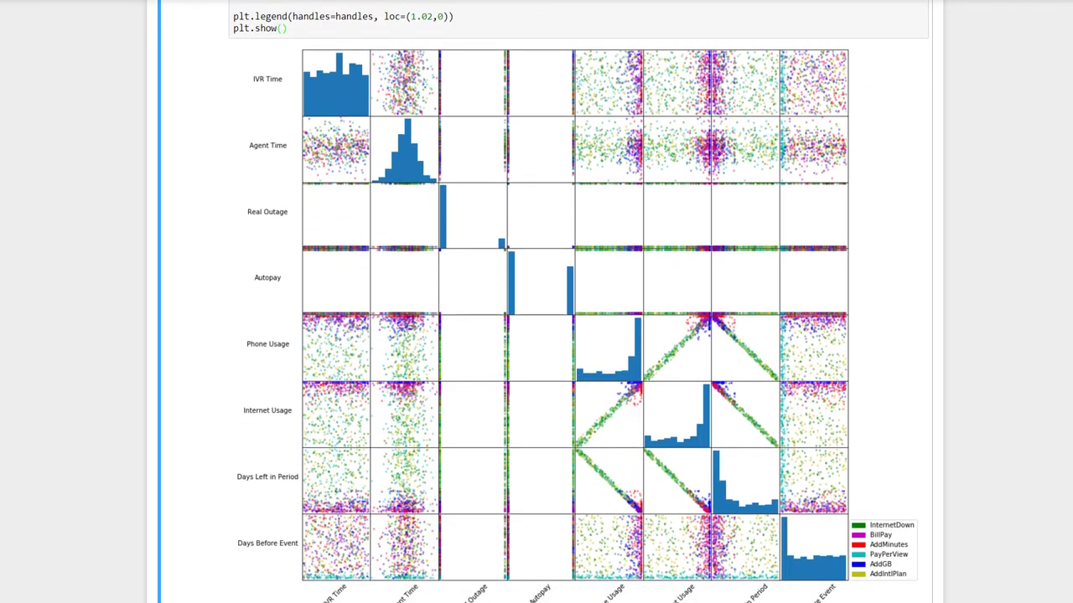
scroll(536, 302, down, 1)
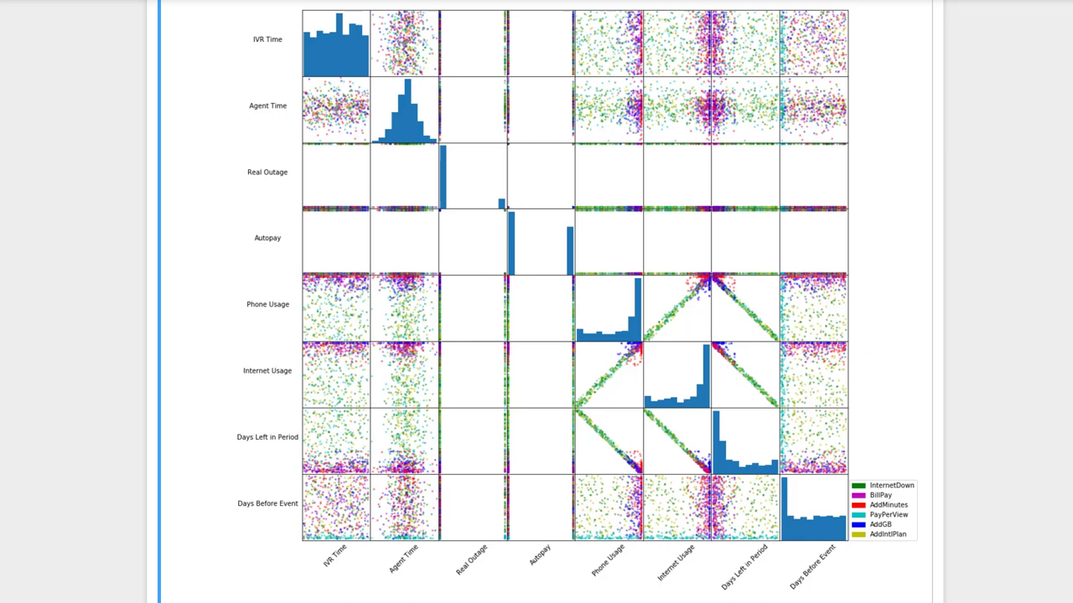
mouse_move(372, 7)
mouse_down()
mouse_move(307, 34)
mouse_move(452, 126)
mouse_move(323, 5)
mouse_up()
mouse_move(503, 184)
mouse_down()
mouse_move(485, 201)
mouse_move(520, 213)
mouse_move(498, 186)
mouse_move(563, 287)
mouse_move(536, 200)
mouse_up()
mouse_move(640, 271)
mouse_down()
mouse_move(625, 340)
mouse_move(638, 268)
mouse_up()
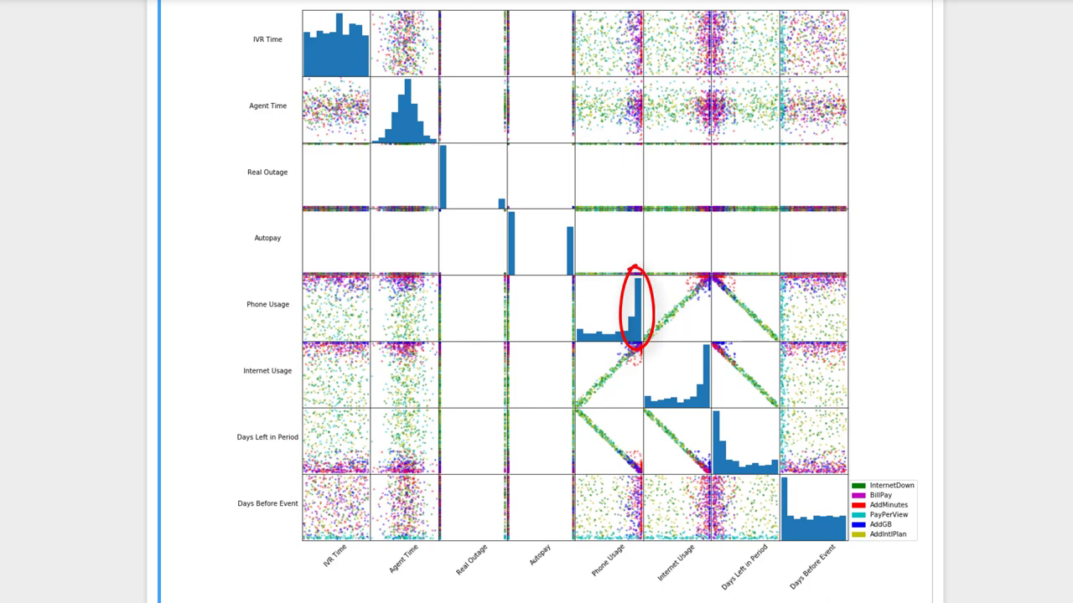
mouse_move(718, 399)
mouse_down()
mouse_move(703, 452)
mouse_move(731, 426)
mouse_move(712, 401)
mouse_up()
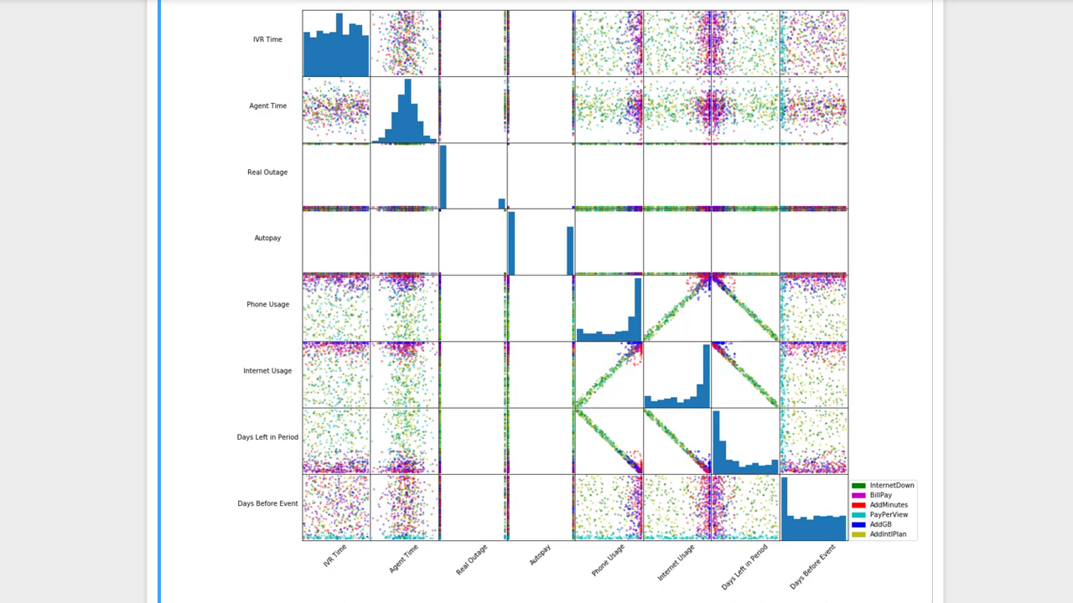
Step: In the first Preparing the Data cell, set target to calls['Intent'] and features to calls without the Time and Intent columns
scroll(546, 301, down, 6)
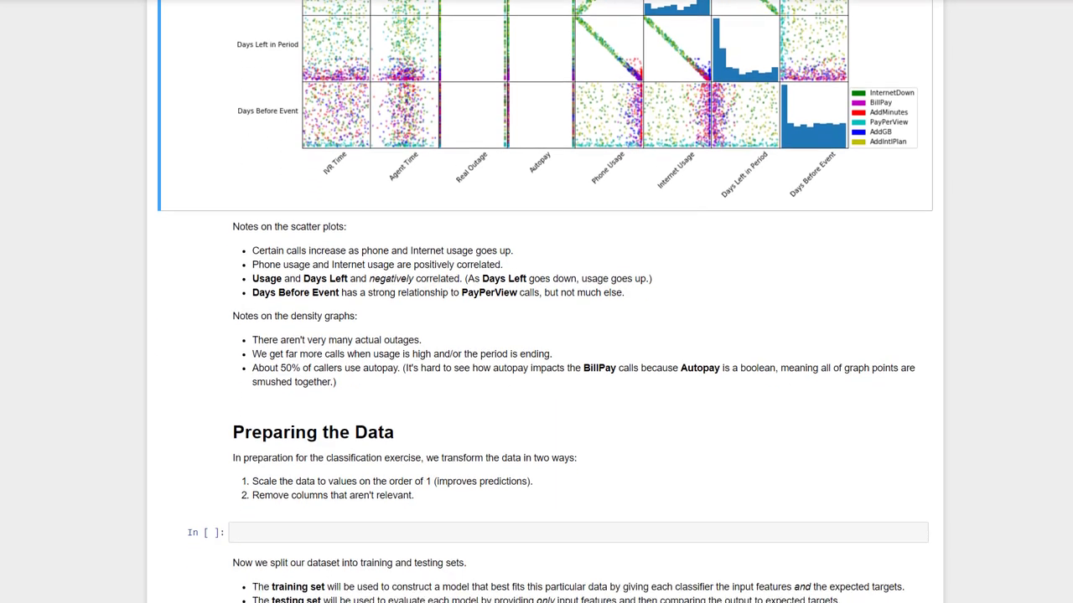
scroll(545, 302, down, 3)
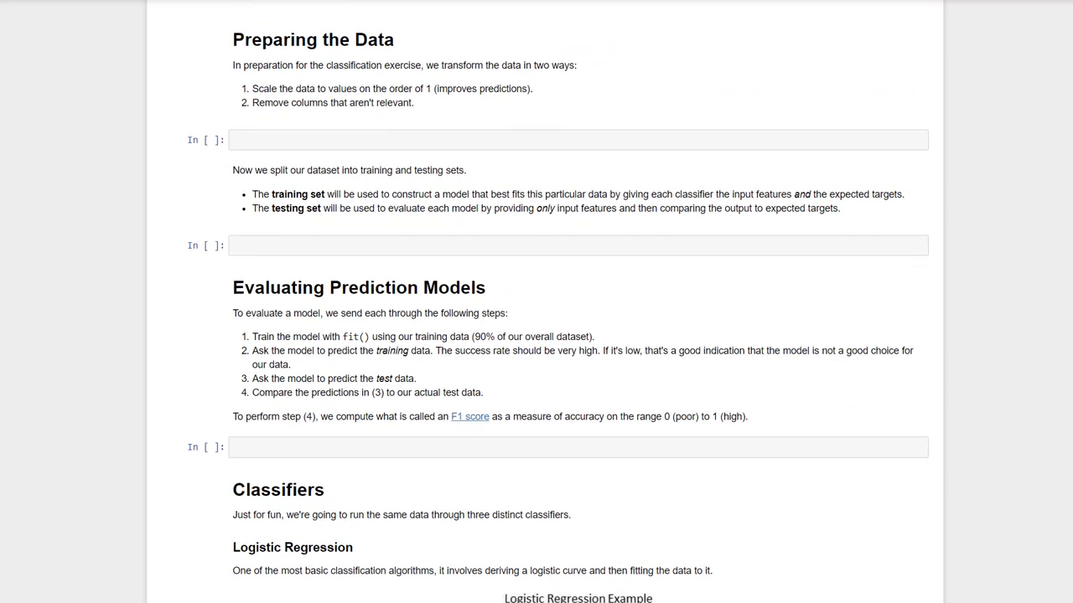
click(907, 143)
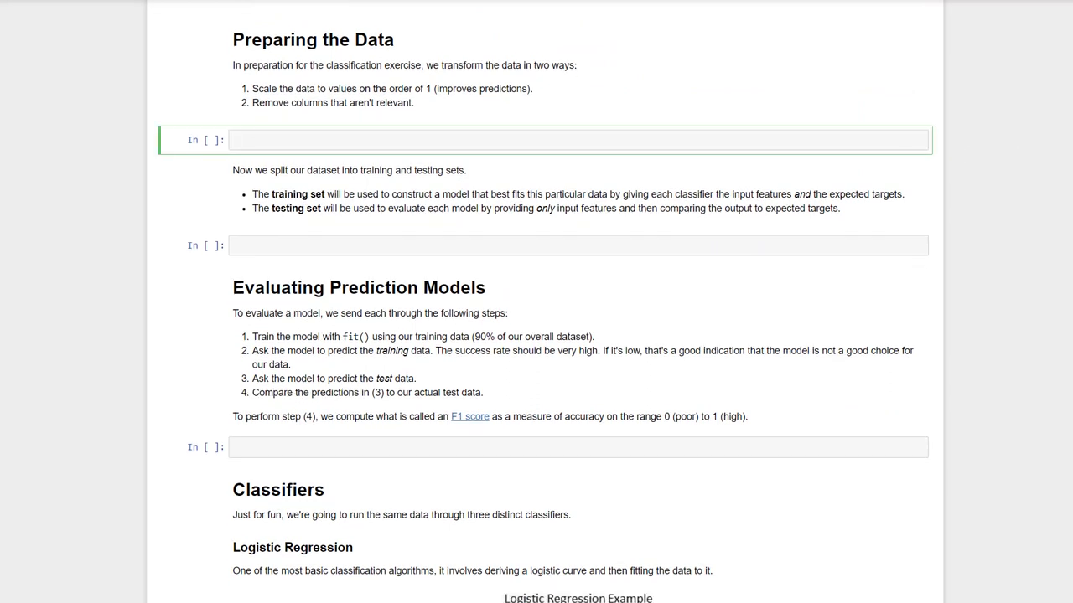
text(# Separate target from features target = calls['Intent'] features = calls.drop(['Time', 'Intent'], 1)  # Normalizing the data features.loc[features['D)
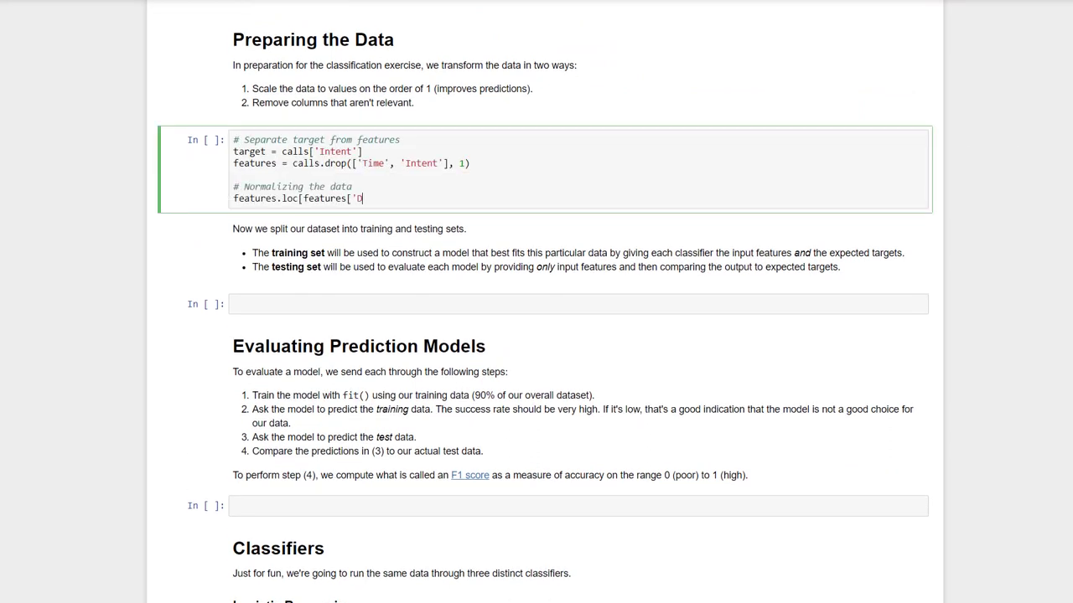
Step: Fill missing Days Before Event values with -10 in features, and run the cell with a preview of the first 10 rows
text(ays Before Event'].isnull(), 'Days Before Event'] = -10)
key(Return)
key(Return)
text(features.head(10))
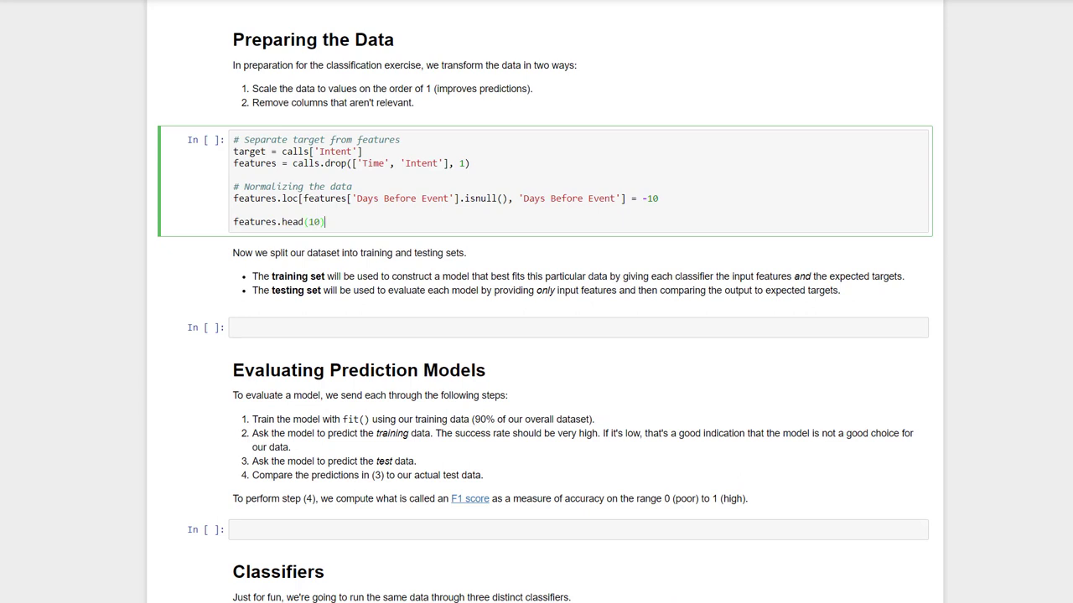
key(ctrl+Return)
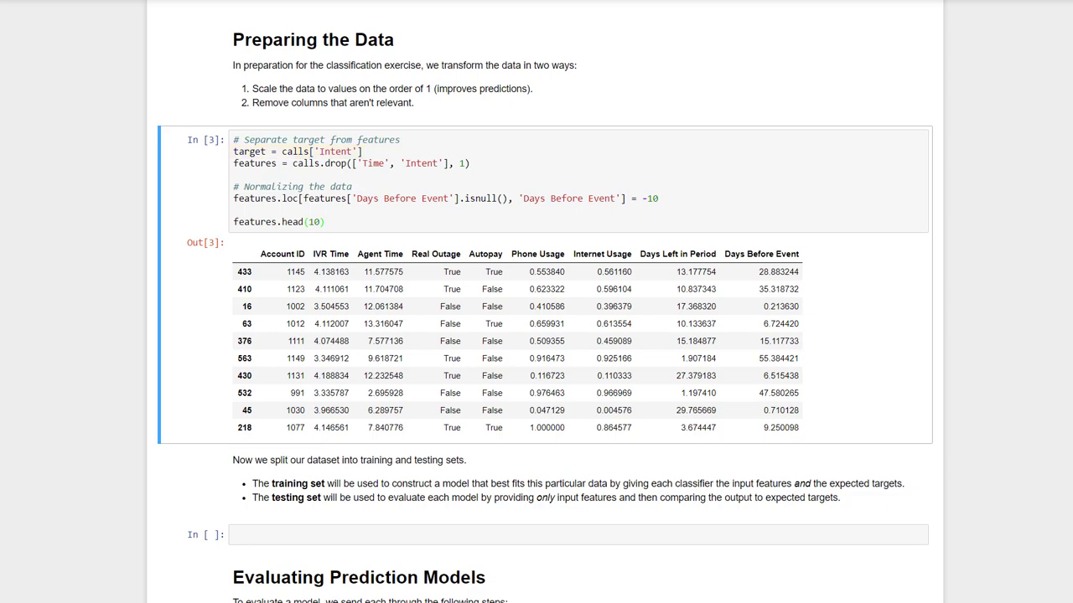
Step: In the dataset-splitting cell, import train_test_split and define split(features, target, stratify) using test_size=0.1, random_state=99 and optional stratification on target
scroll(544, 302, down, 5)
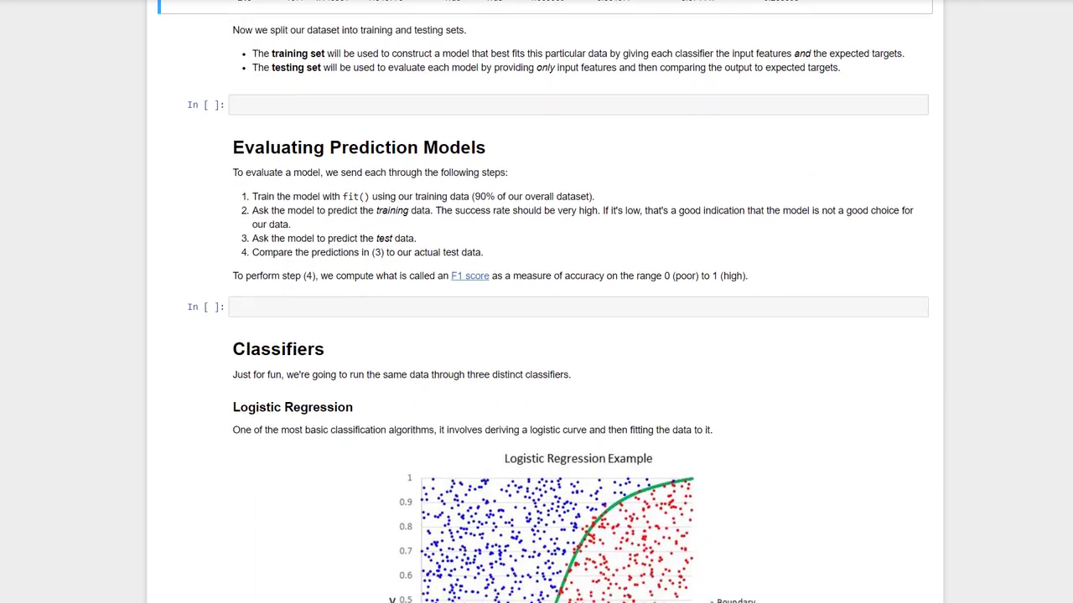
click(909, 93)
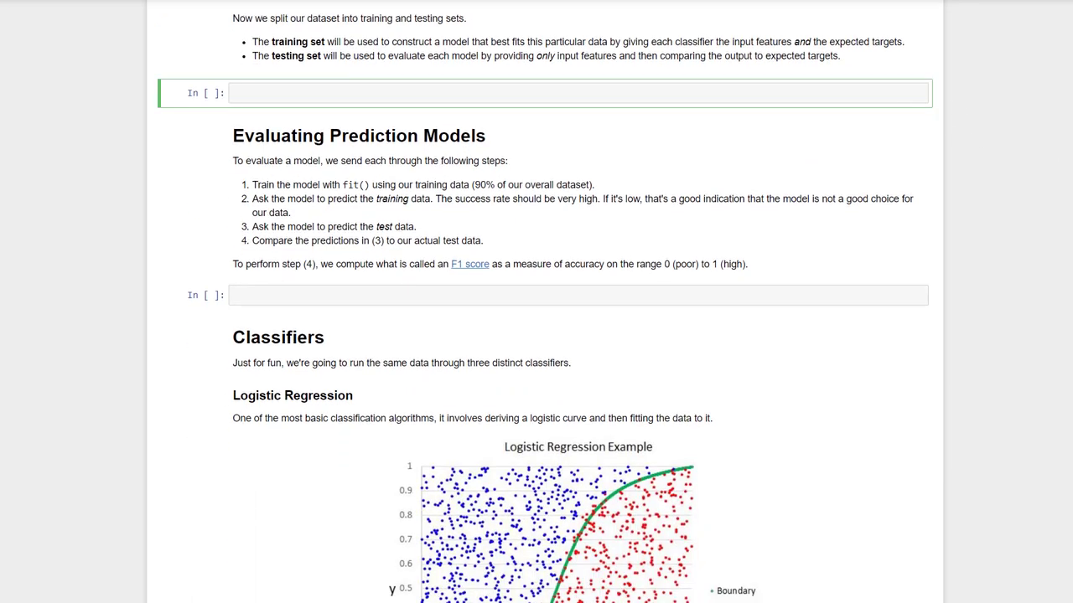
text(from sklearn.model_selection import train_test_split)
key(Return)
key(Return)
text(def split(features, target, stratify):)
key(Return)
text(features_train, features_test, target_train, target_test = \)
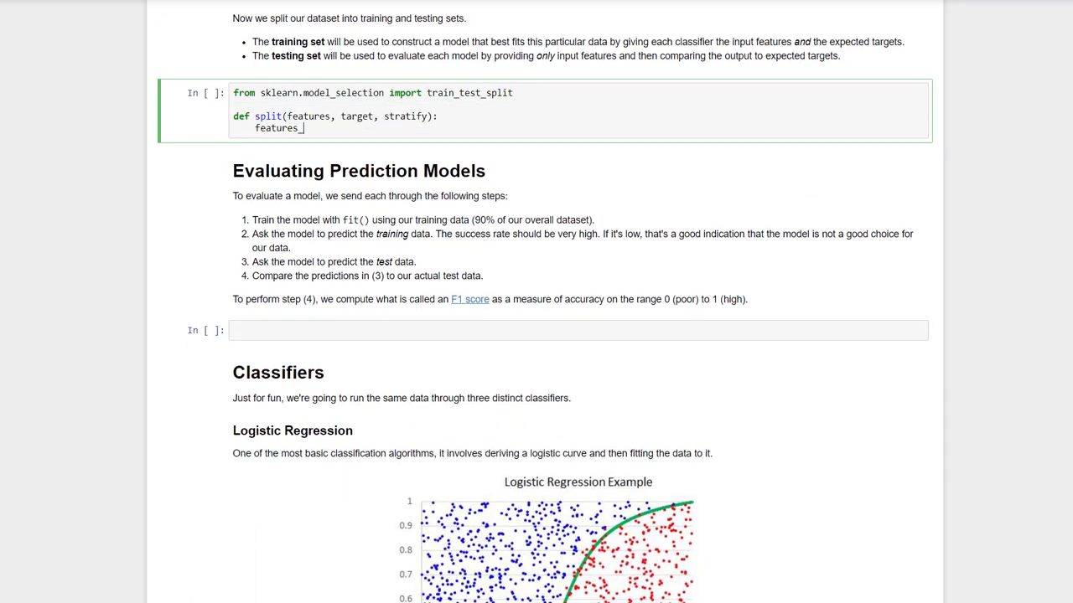
key(Return)
text(train_test_split(features, target, test_size=0.1, random_state=99, stratify=(target if stratify else None)))
Step: Complete the split function by resetting the indexes in place on all four training and testing sets and returning the sets
key(Return)
key(Return)
text(features_train.reset_index(drop=True, inplace=True))
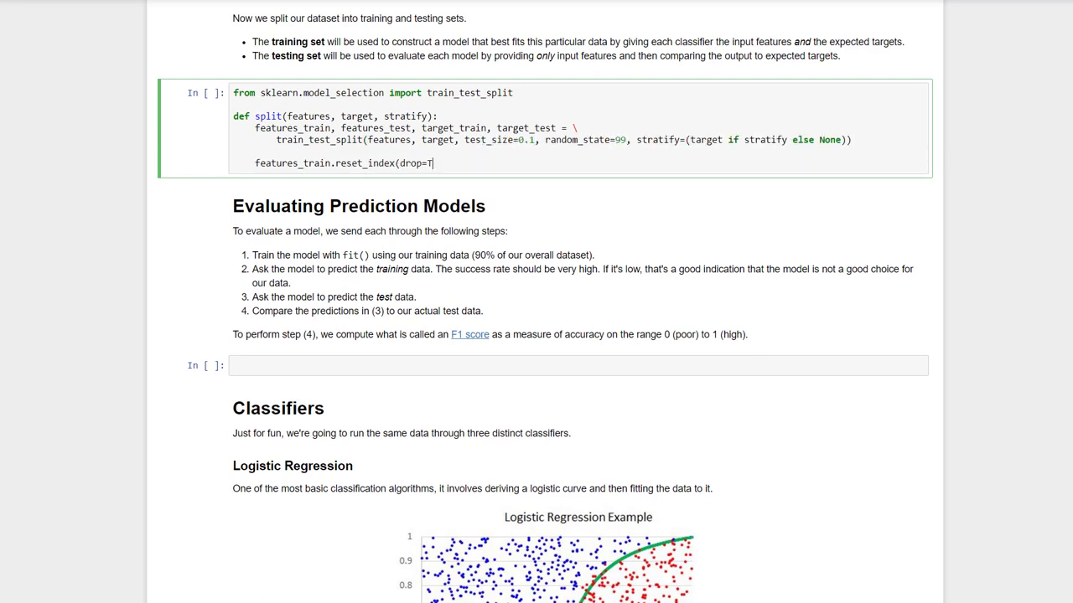
key(Return)
text(features_test.reset_index(drop=True, inplace=True))
key(Return)
text(target_train.reset_index(drop=True, inplace=True))
key(Return)
text(target_test.reset_index(drop=True, inplace=True))
key(Return)
key(Return)
text(return features_train, features_test, target_train, target_test)
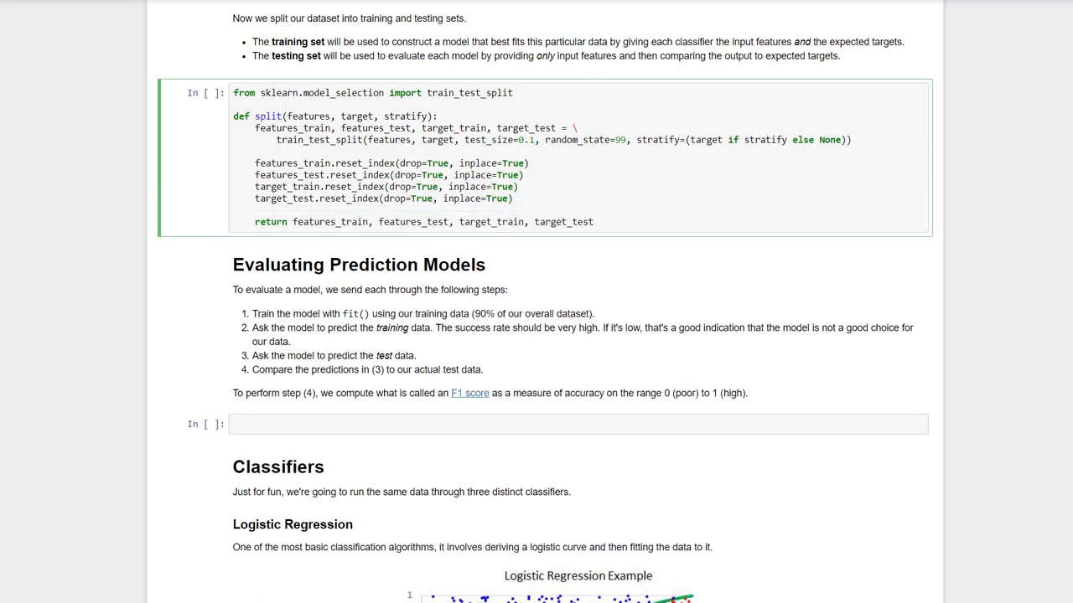
Step: Run the split cell; under Evaluating Prediction Models, import f1_score and define train with classifier.fit and predict returning F1 scores (average=None) and accuracy
key(ctrl+Return)
scroll(989, 222, down, 3)
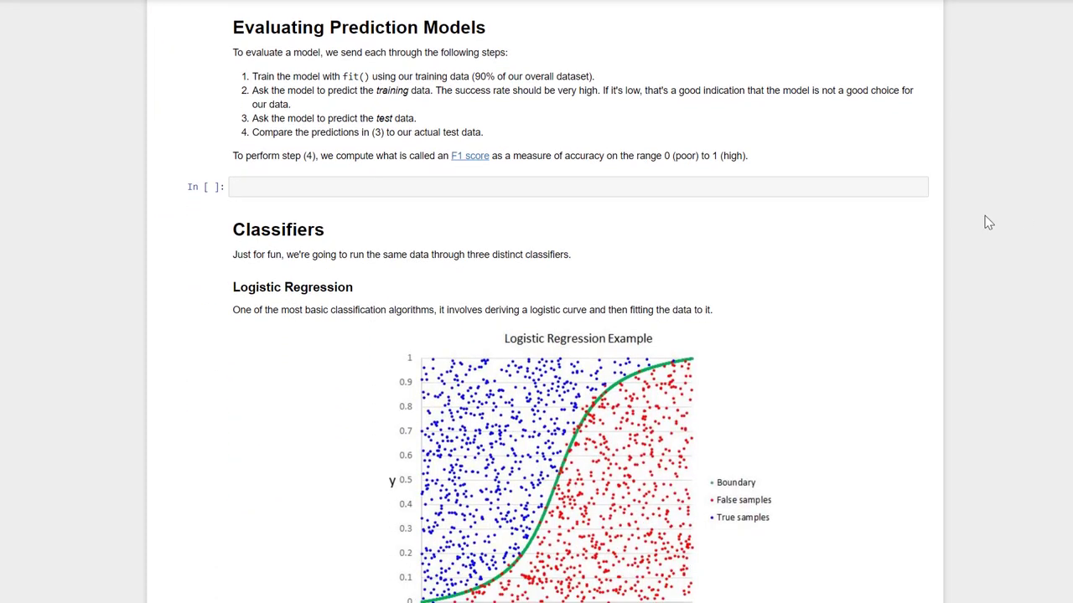
click(900, 188)
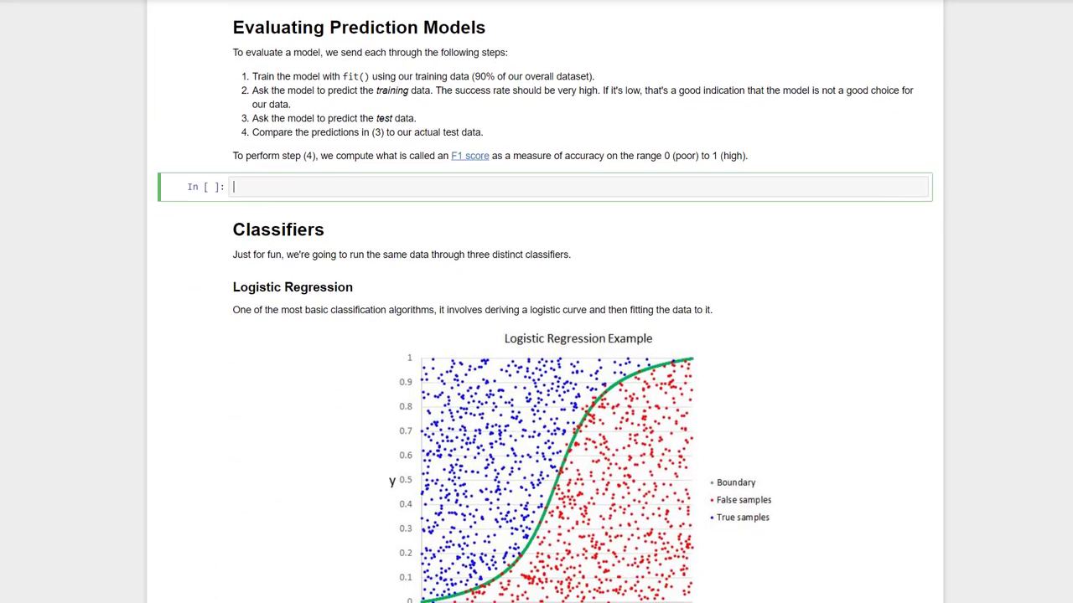
text(from sklearn.metrics import f1_score  def train(classifier, features, target):     classifier.fit(features, target)  def predict(classifier, features, target):     predicted_target = classif)
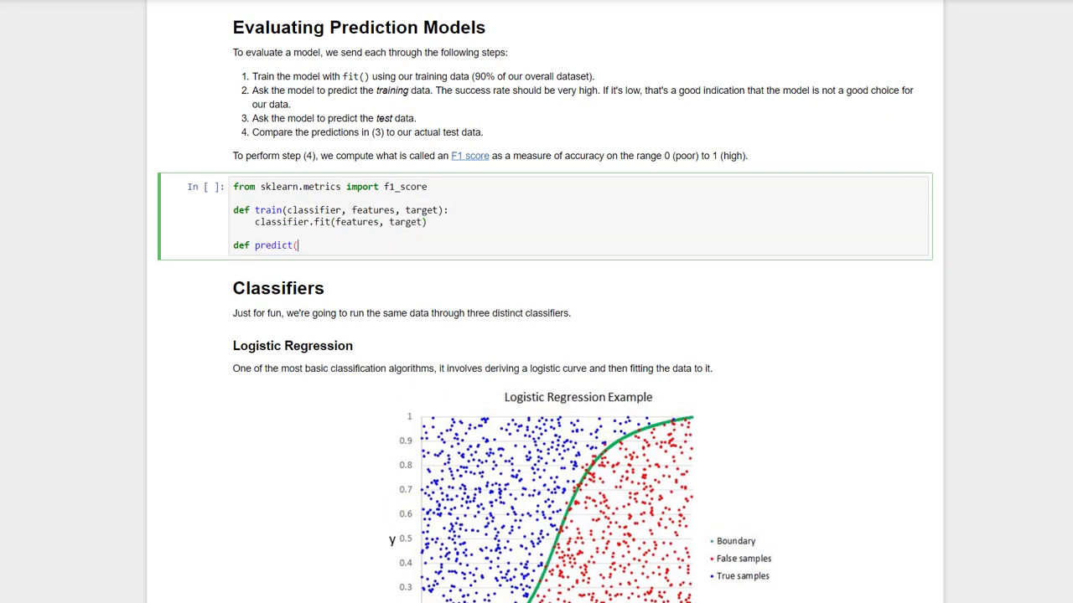
text(ier.predict(features)      return f1_score(target, predicted_target, average=None), \         sum(target == predicted_target) / float(len(predicted_target))  def evaluate(classifi)
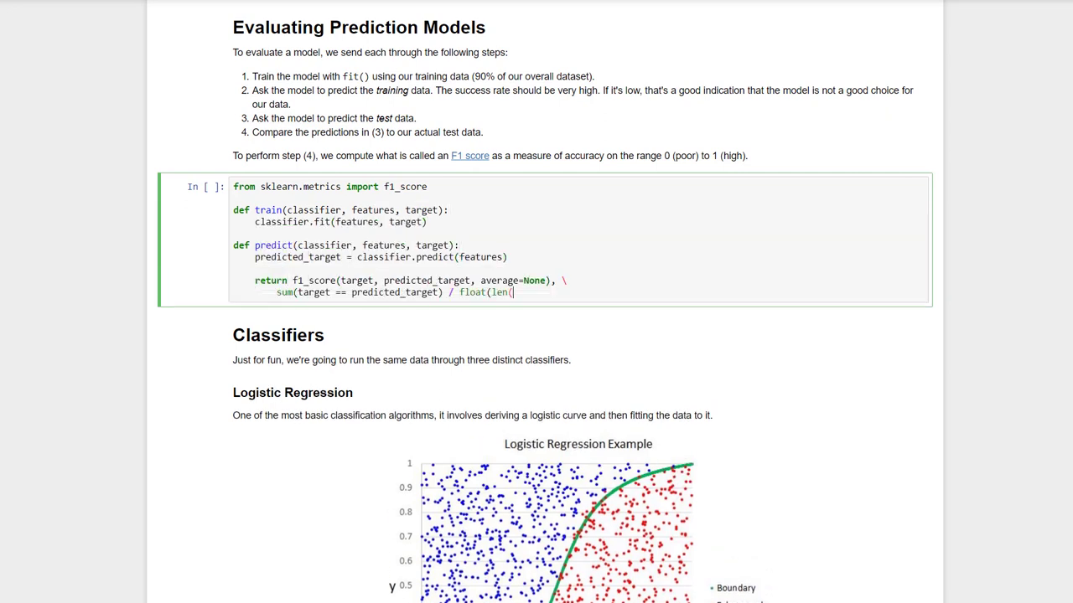
Step: Define evaluate to train and predict on both sets, returning classifier name, accuracies, training-feature count and {:.1f}/{:.1f} F1 pairs, and run the cell
text(er, feat)
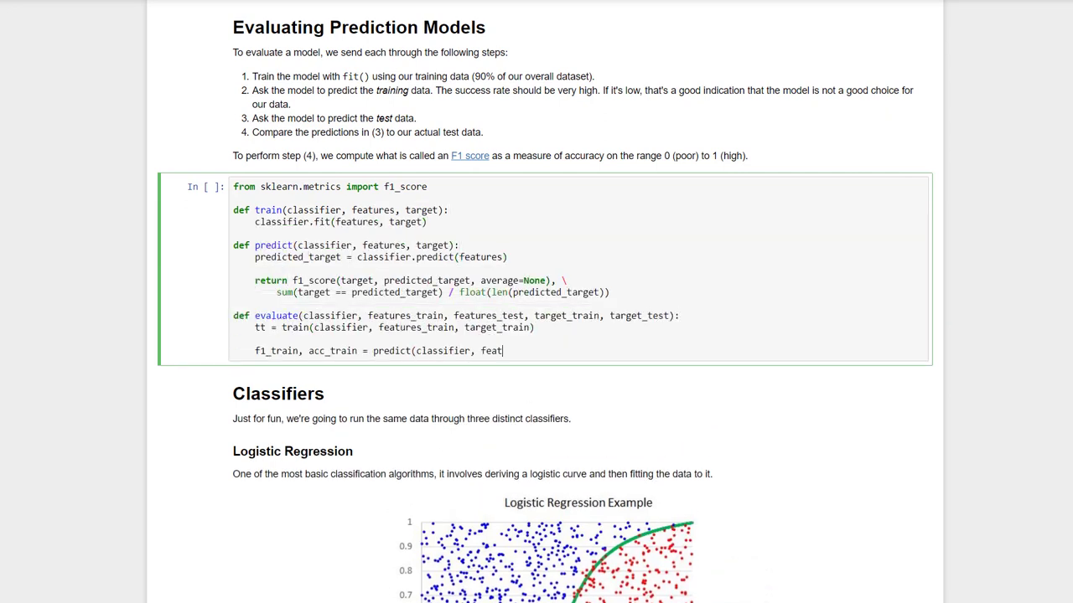
text(ures_train, features_test, target_train, target_test):     tt = train(classifier, features_train, target_train)      f1_train, acc_train = predict(classifier, features_train, target_train)     f1_test, acc_test = predict(classifier, features_test, target_test)      f1vals = ["{:.1f}/{:.1f}".format(f, t) for f, t in zip(f1_train, f1_test)]     return [classifier.__class__.__name__, acc_train, acc_test, le)
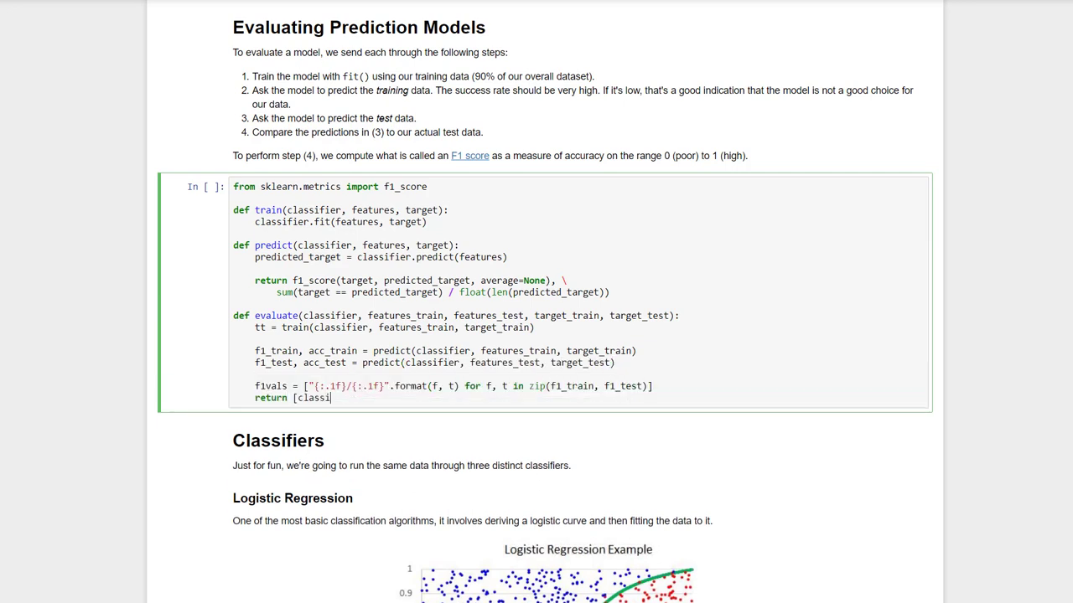
text(n(features_train)] + f1vals)
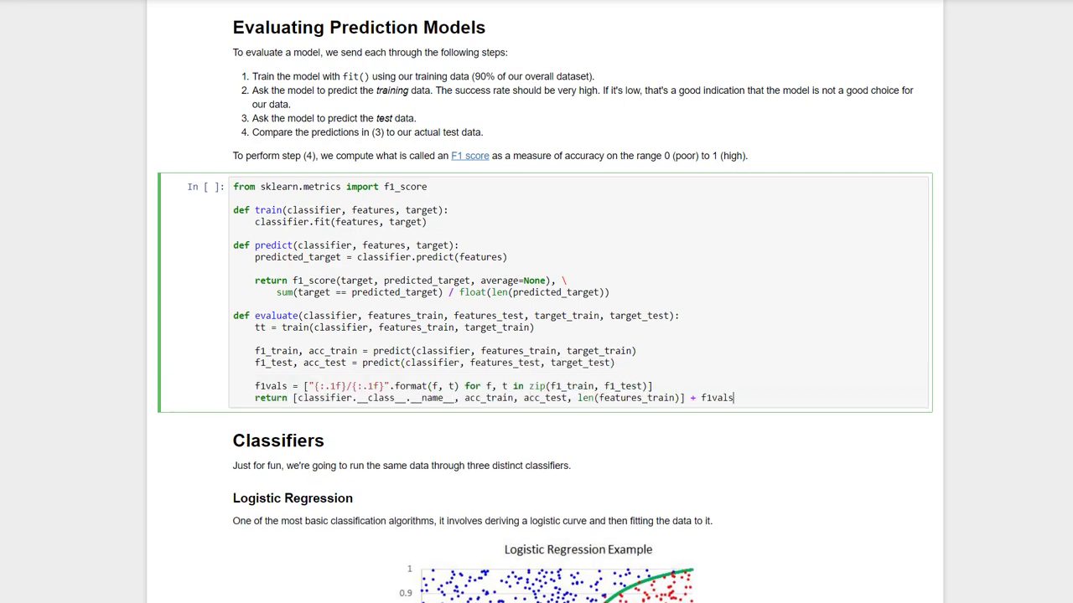
key(ctrl+Return)
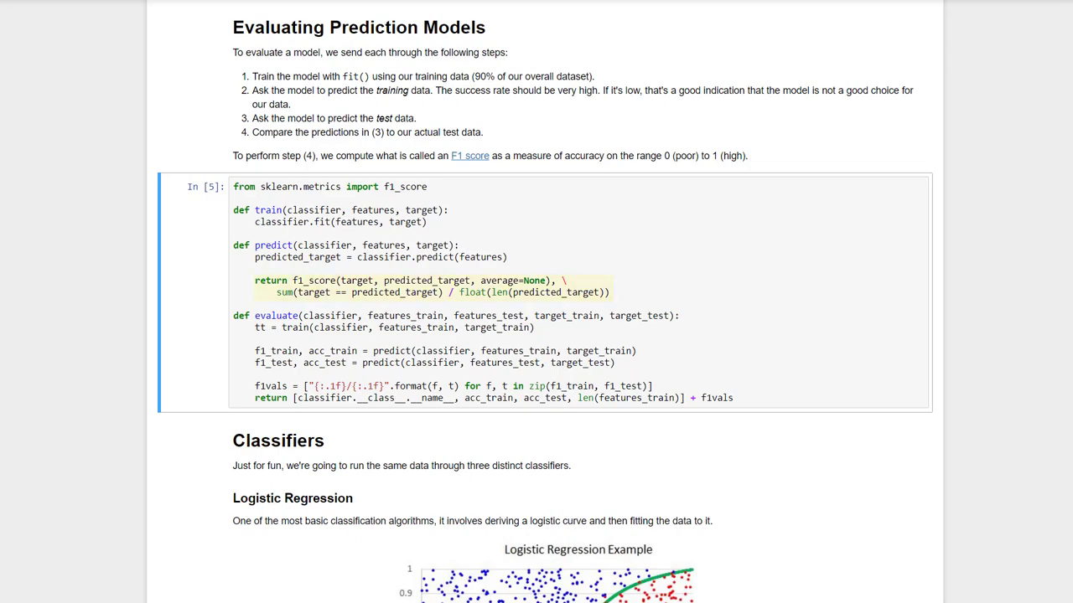
Step: In the cell below XGBoost, import LogisticRegression, SVC and xgboost, split the data with stratify True, and instantiate classifier_lr, classifier_svc and classifier_xgb
scroll(546, 305, down, 5)
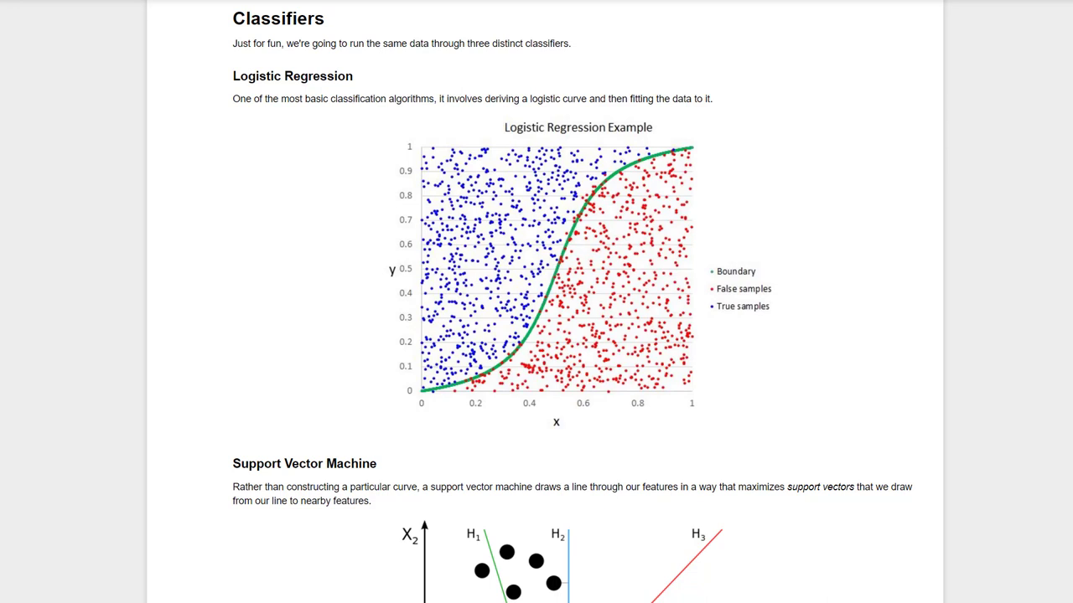
scroll(572, 301, down, 4)
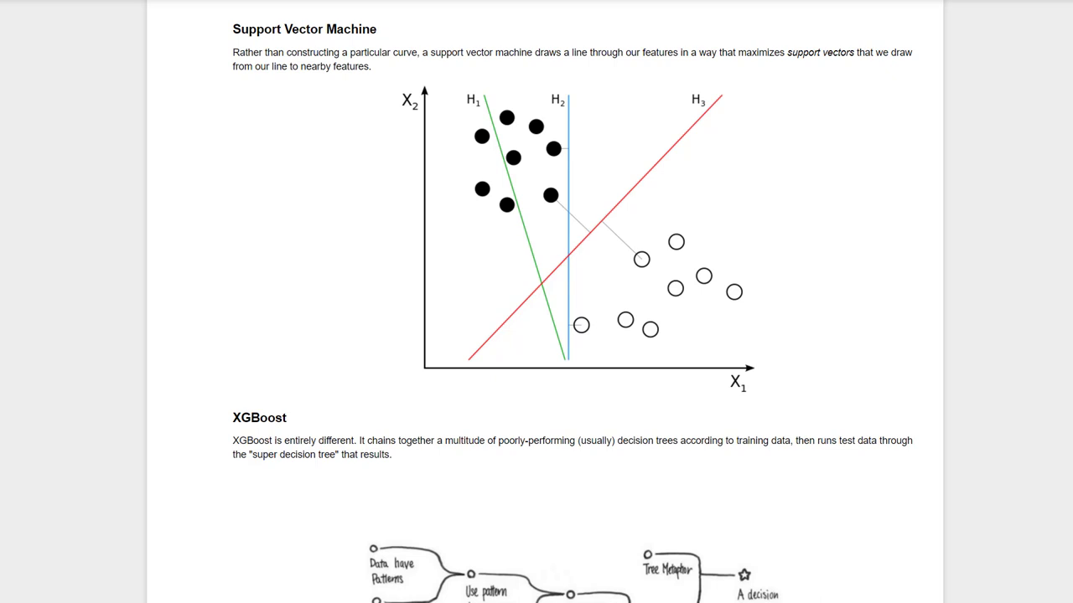
scroll(572, 302, down, 5)
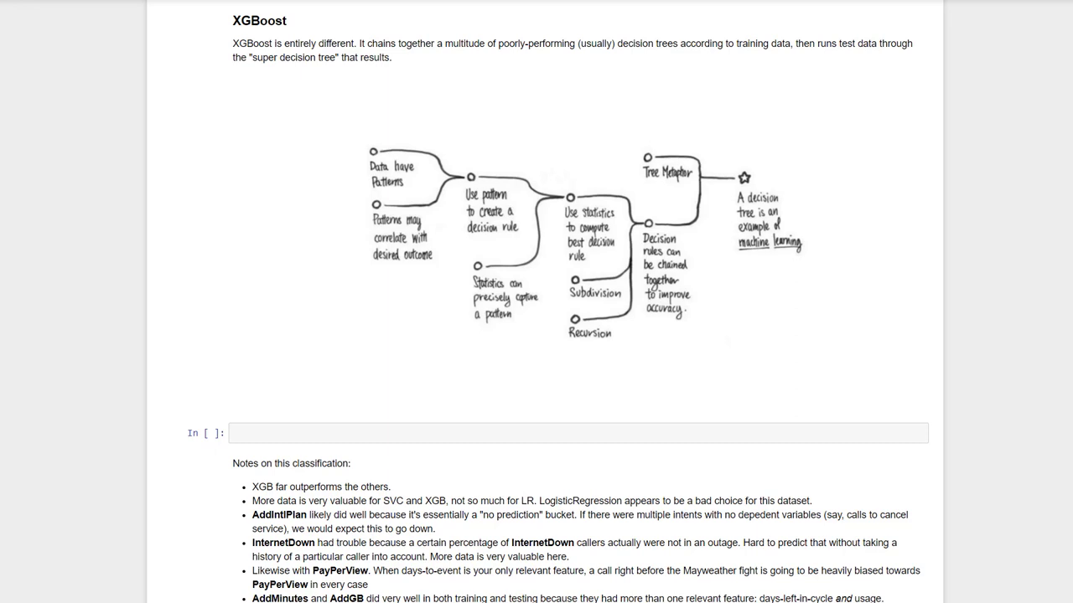
scroll(536, 301, down, 5)
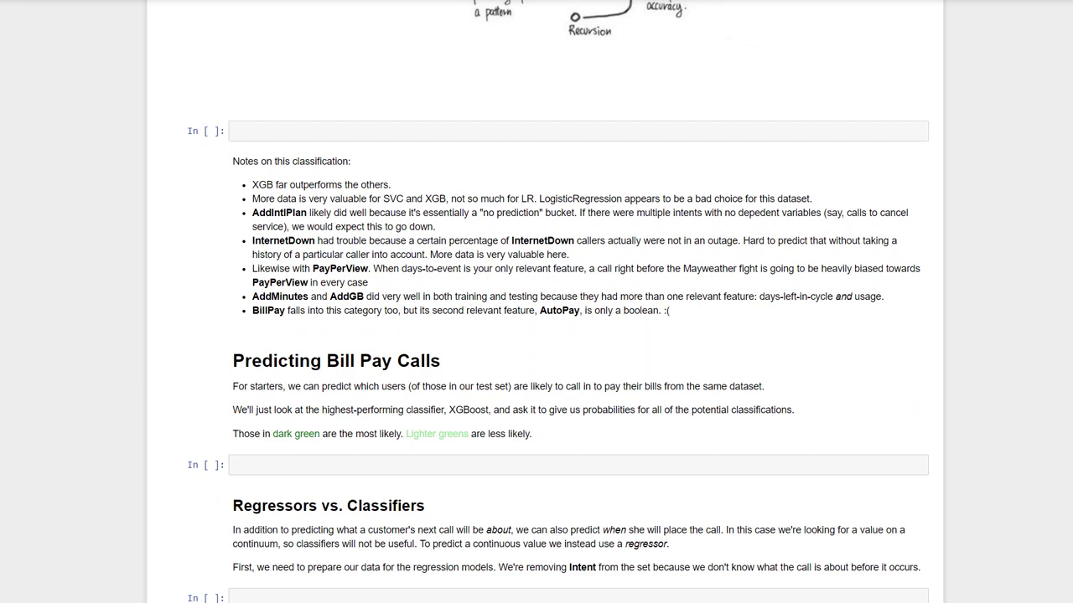
scroll(536, 302, down, 1)
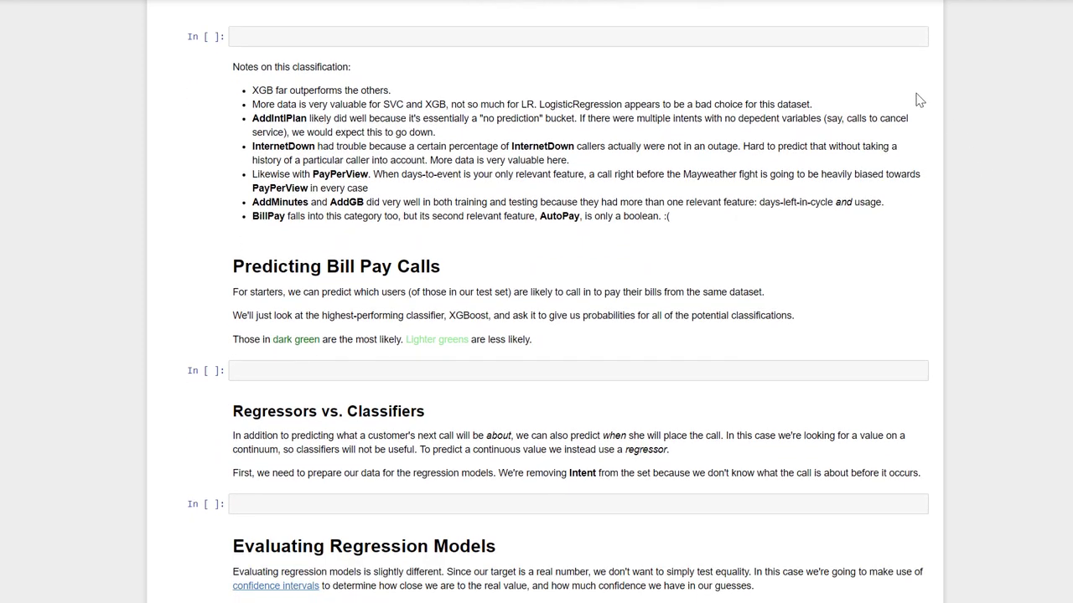
click(889, 37)
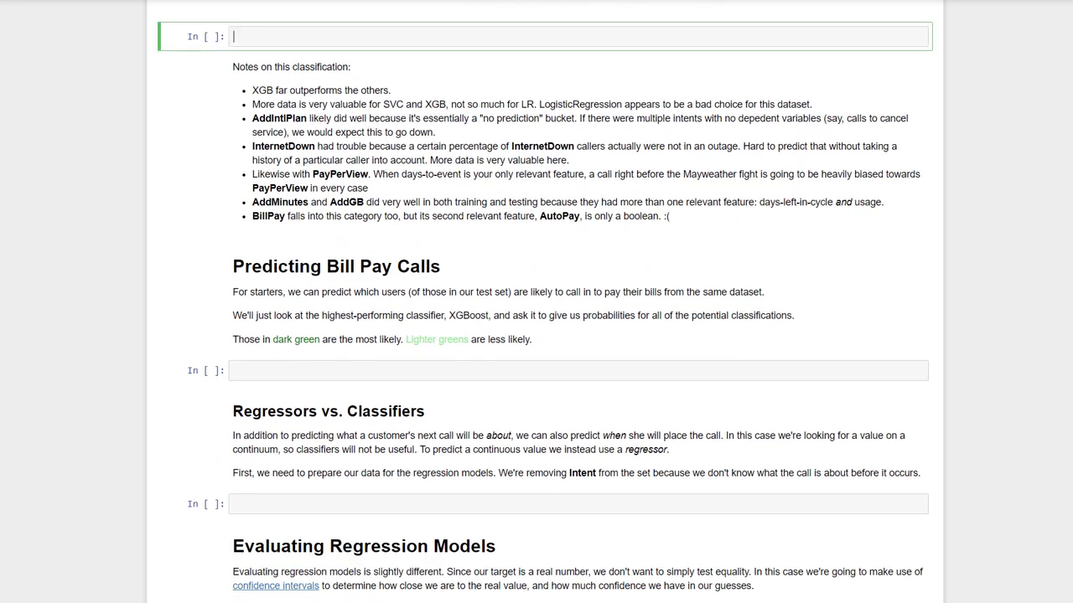
text(from sklearn.linear_model import LogisticRegression from sklearn.svm import SVC import xgboost as xgb  features_train, features_test, target_train, target_test = split(features, target, True)  classifier_)
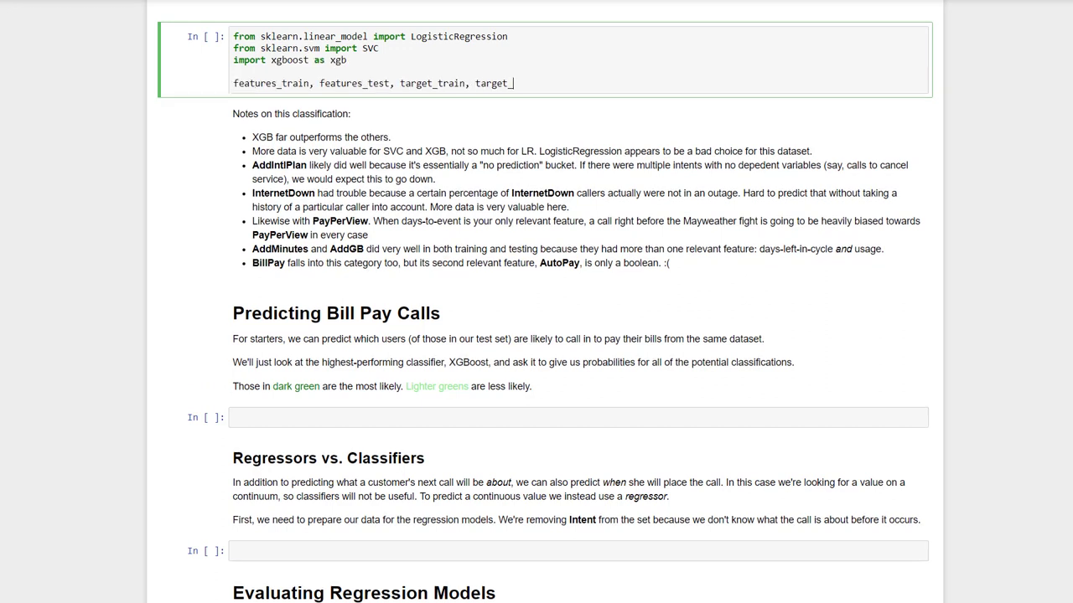
text(lr = LogisticRegression() classifier_svc = SVC() classifier_xgb = xgb.XGBClassifier() columns = ['Classifier', 'Accuracy (Train)', 'Accuracy (Test)', 'Training Features'] columns = colu)
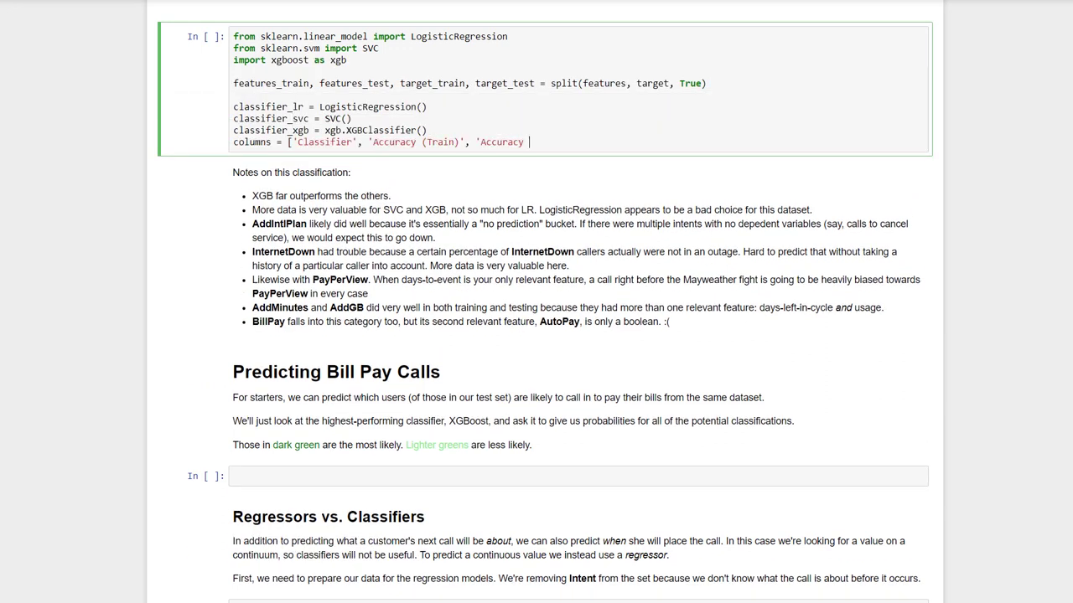
Step: Build a summary DataFrame evaluating all three classifiers, index it by Classifier, format both accuracy columns as two-decimal percentages, and run the cell
text(mns + list(set(target_train)) summary = pd.DataFrame(columns=columns)  summary.loc[0] = evaluate(classifier_lr, features_train, features_test, target_train, target_test) summary.loc[1] = evaluate(classifier_)
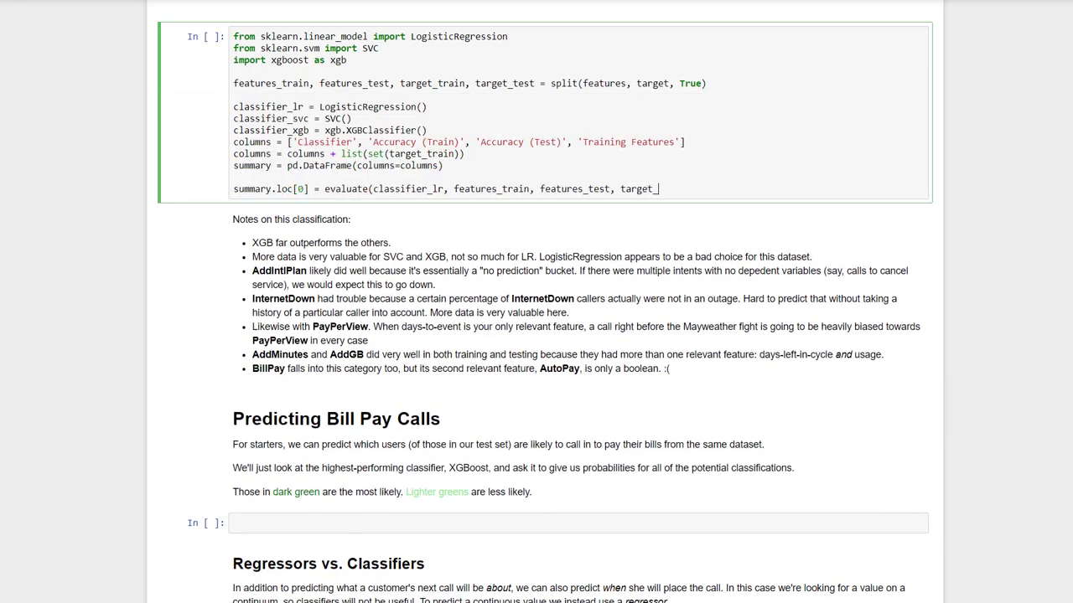
text(svc, features_train, features_test, target_train, target_test) summary.loc[2] = evaluate(classifier_xgb, features_train, features_test, target_train, target_test)  summary.set_index('Classifier', inpl)
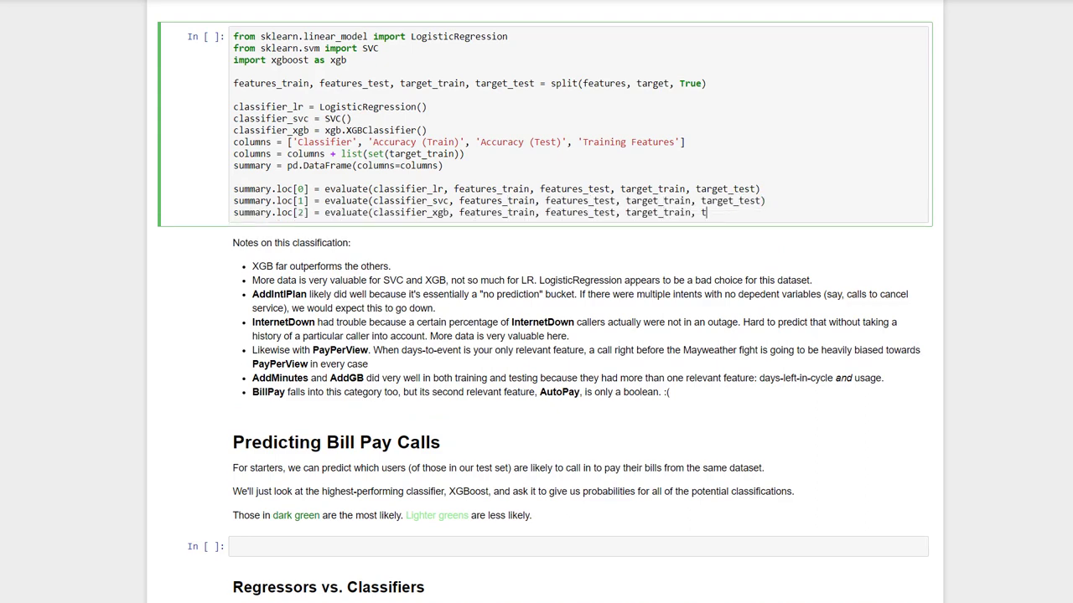
text(ace=True) summary.style.format({     'Accuracy (Train)': '{:,.2%}'.format,     'Accuracy (Test)': '{:,.2%}'.format}))
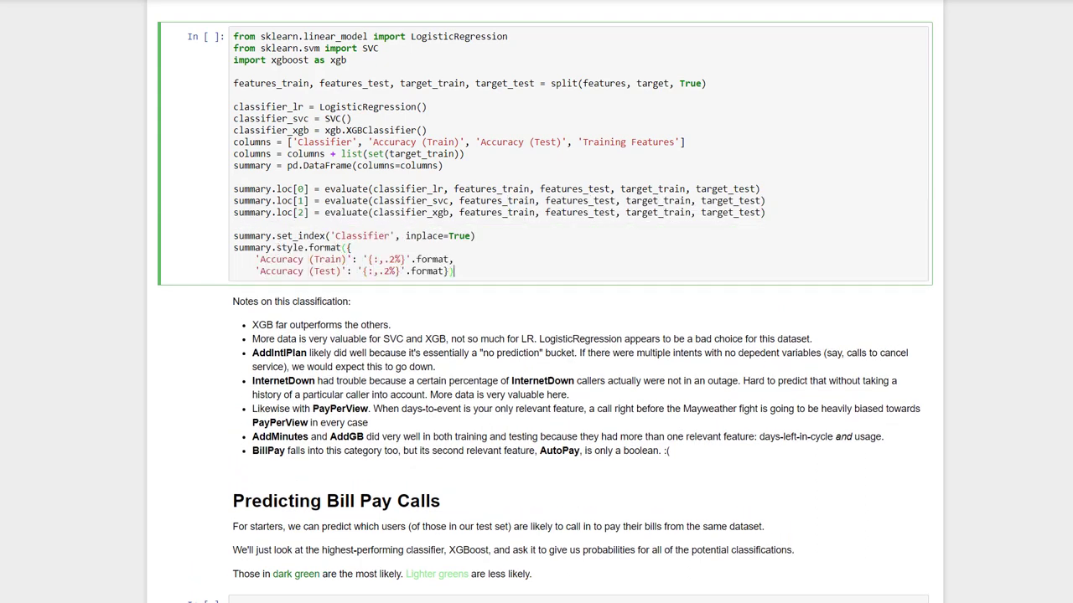
key(ctrl+Return)
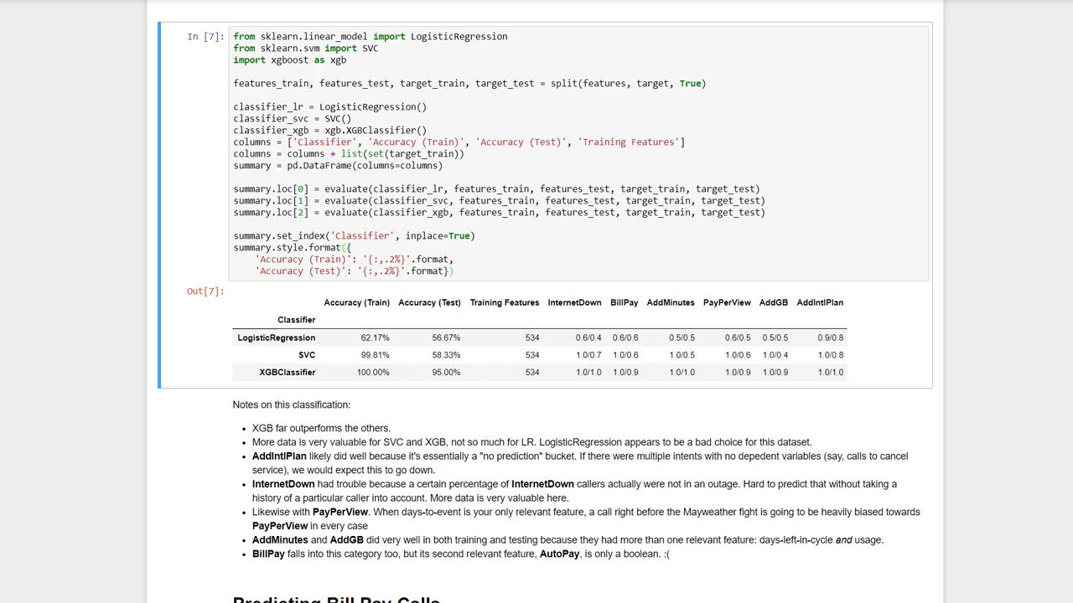
Step: In the Predicting Bill Pay Calls cell, import seaborn, create a green light_palette colormap, and compute classifier_xgb.predict_proba(features_test) as probs
scroll(545, 302, down, 6)
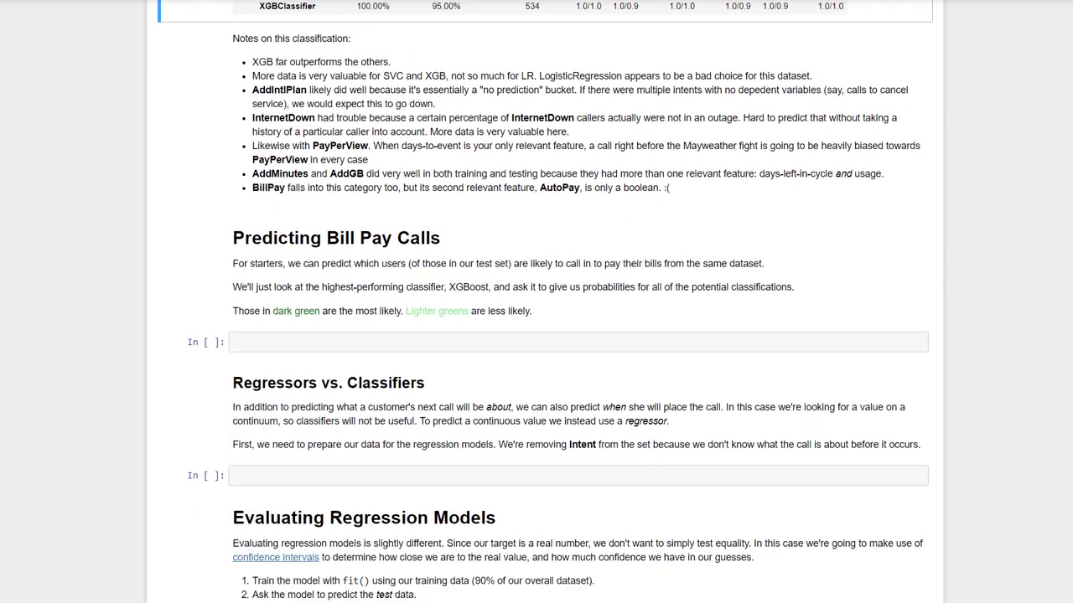
scroll(558, 301, down, 1)
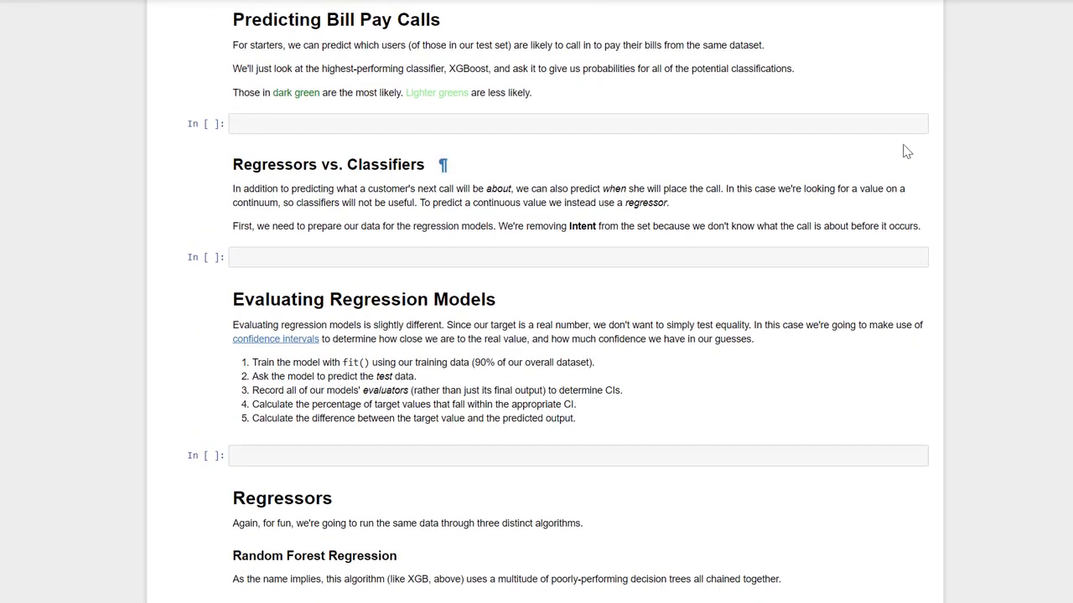
click(911, 127)
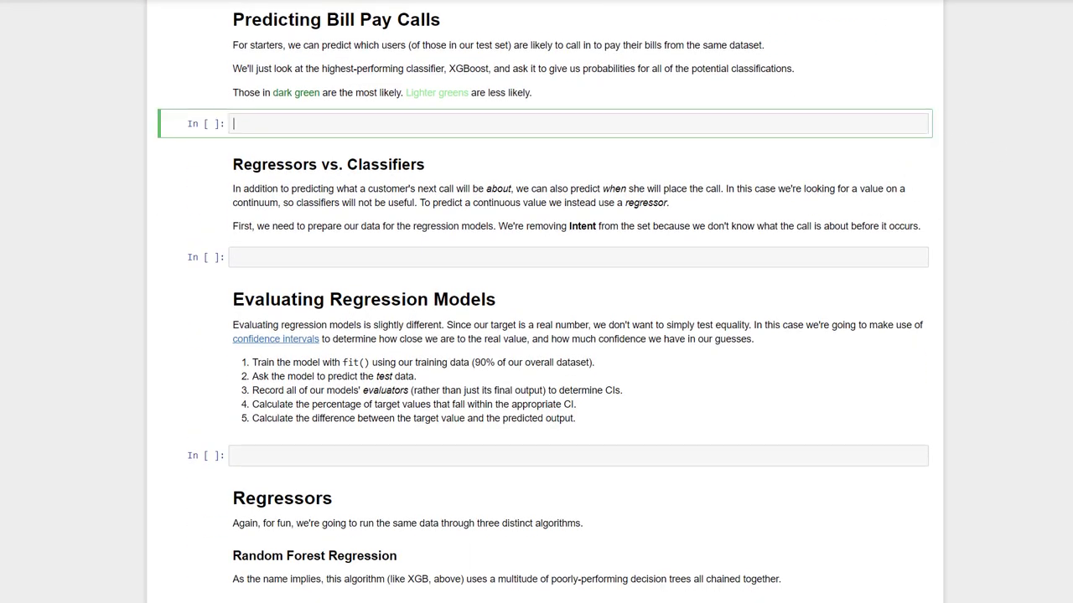
text(import seaborn as sns cm = sns.light_palette("green", as_cmap=True)  probs = classifier_xgb.predict_proba(features_test) future_calls = pd.DataFrame(probs, columns=target_train.drop_)
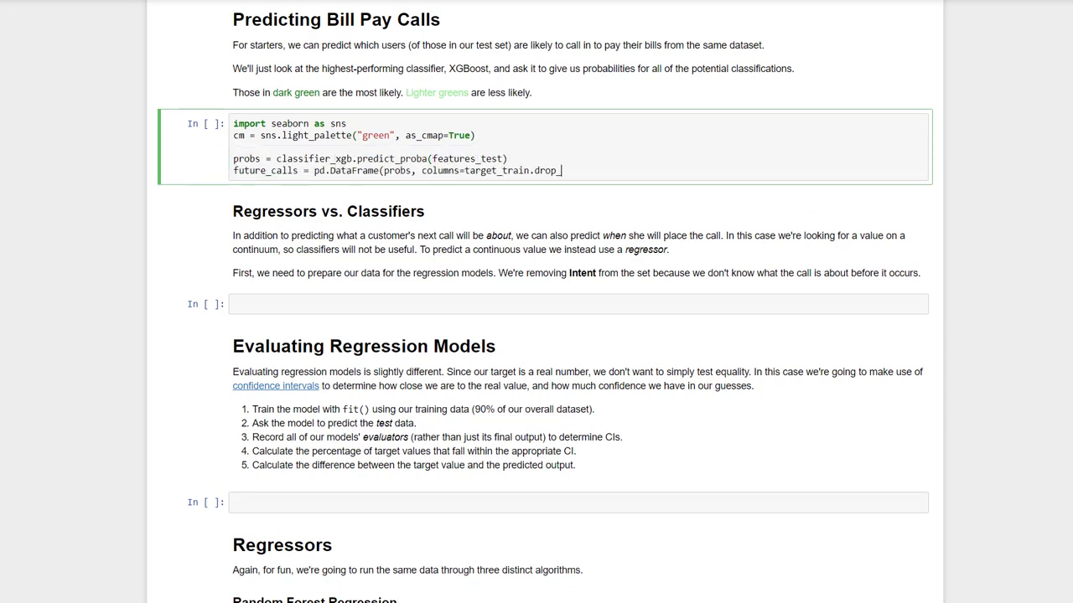
Step: Index future_calls by unique Account ID, style its first 10 rows with the cm background gradient at high=0.5, and run the cell
text(duplicates()) future_calls.insert(0, 'Account ID', features_test['Account ID']) future_calls = future_calls.drop_duplicates('Account ID').set_index('Account ID'))
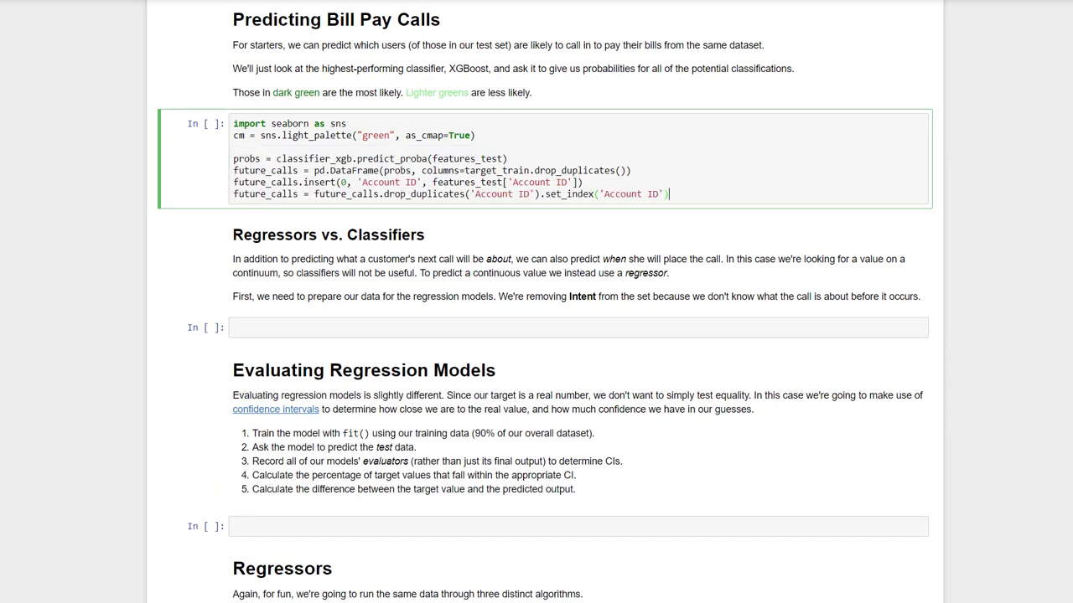
text( future_calls.head(10).style.background_gradient(high=0.5, cmap=cm, subset=target_train.drop_duplicates().tolist()))
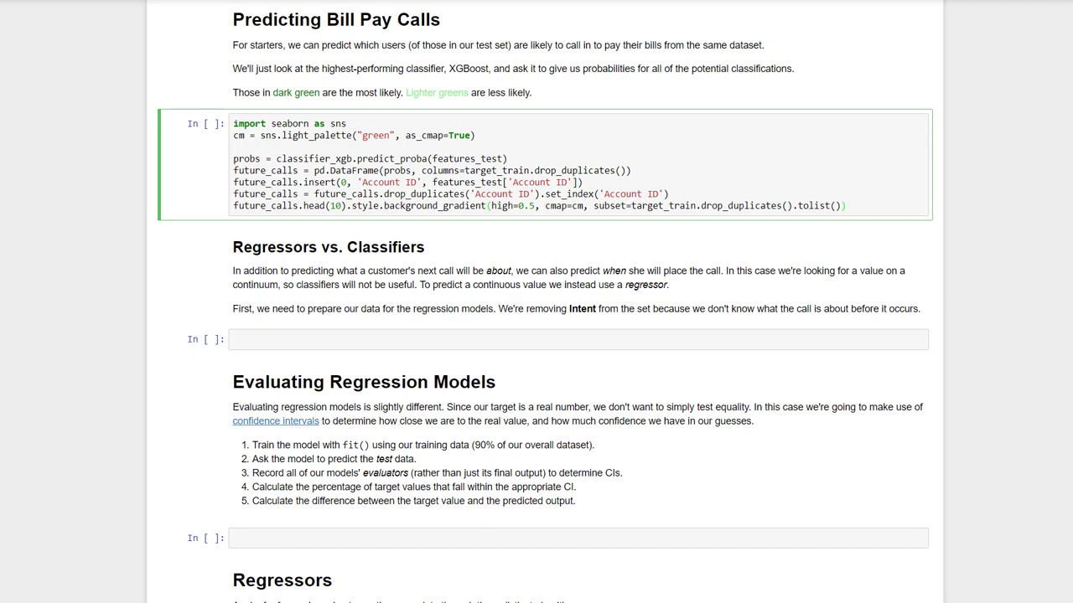
key(ctrl+Return)
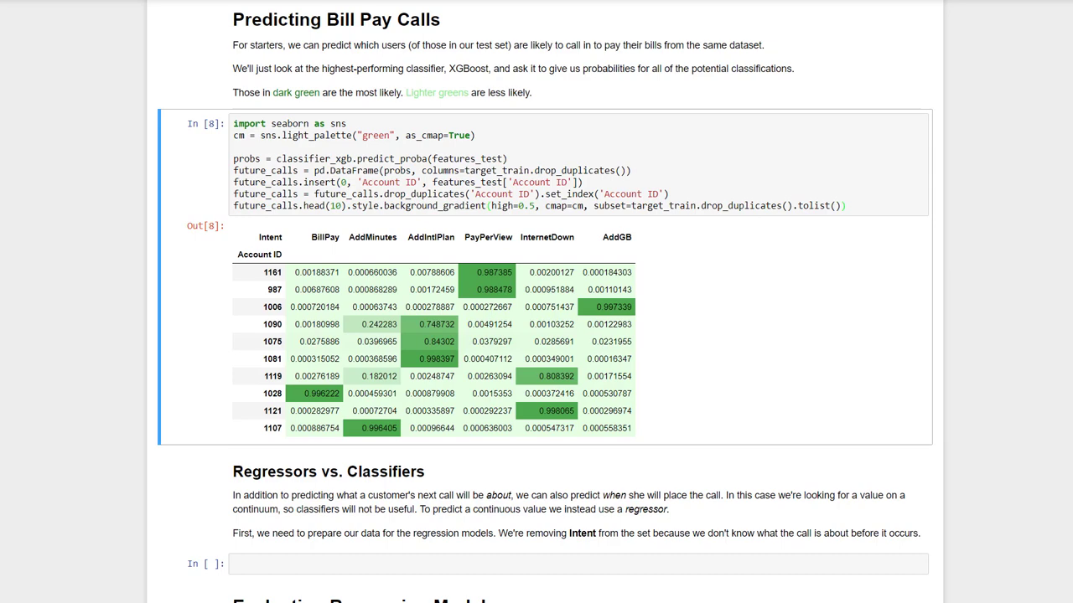
Step: In the Regressors vs. Classifiers cell, copy calls into features under a "Normalizing the data" comment and fill missing Days Before Event values with -10
scroll(545, 302, down, 5)
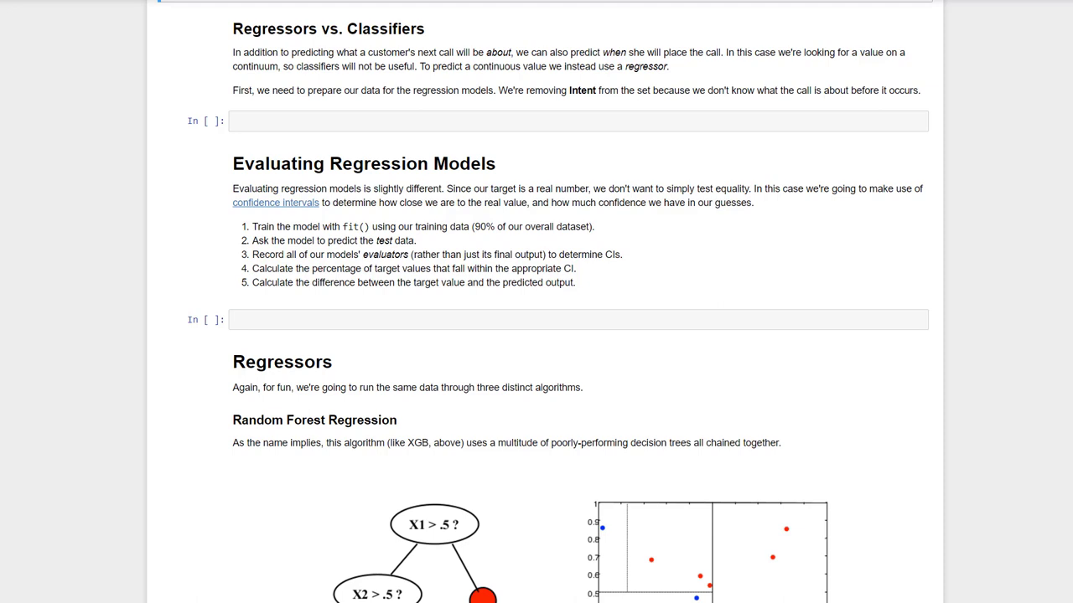
click(903, 119)
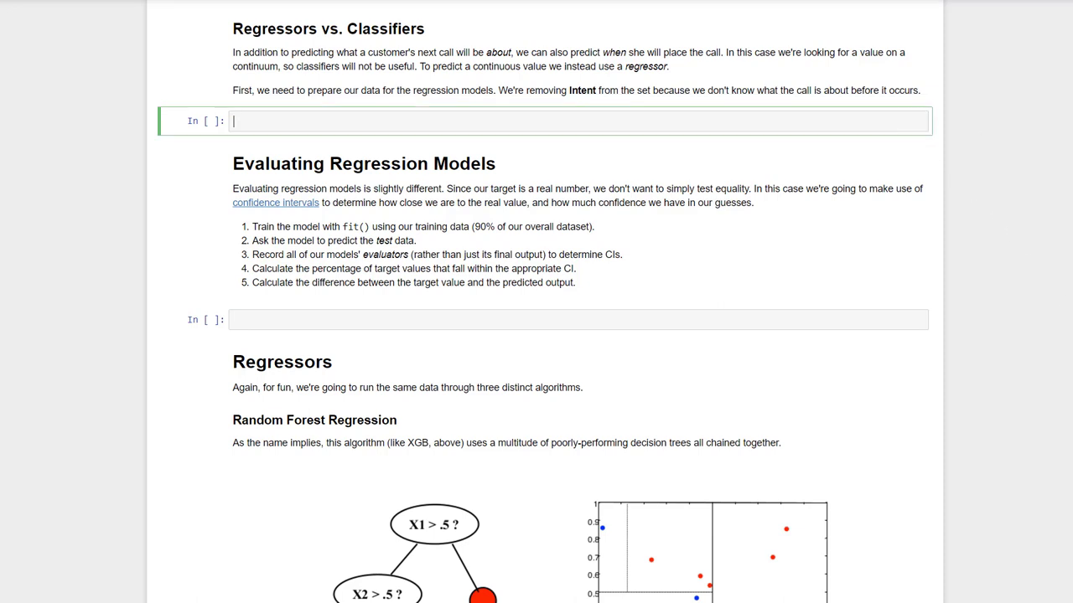
text(# Normalizing the data features = calls.copy() # pd.get_dummies(calls, prefix=[''], prefix_sep='', columns=['Intent']) features.loc[features['Days Before Event'].isnull(), 'Days B)
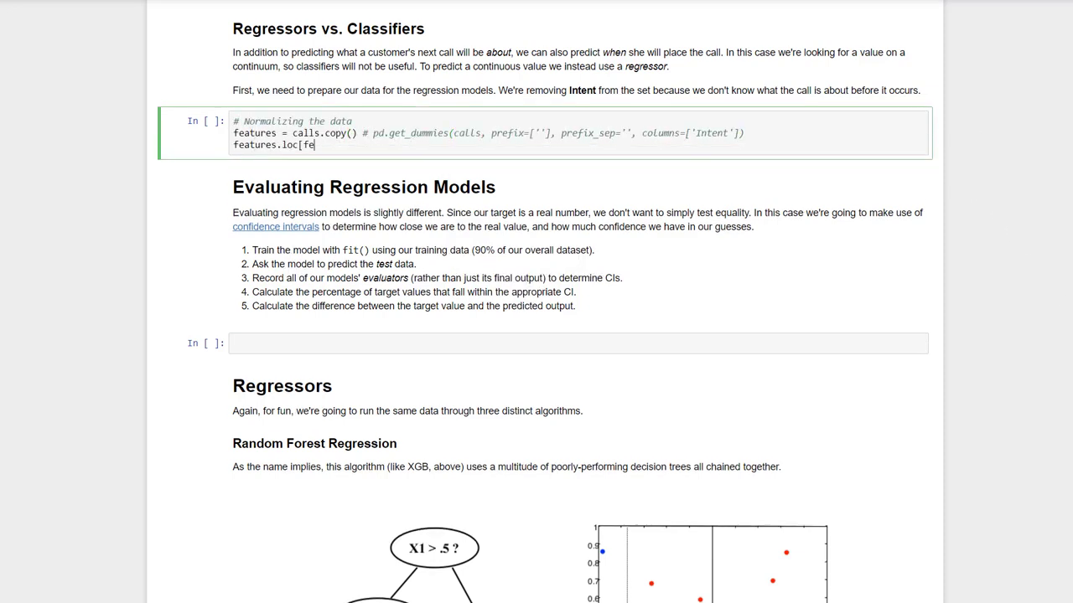
Step: Set target to Days Left in Period, drop Time, Days Left in Period and Intent from features, split with stratify False, and run with a features_train.head() preview
text(efore Event'] = -10  # Separate target from features target = features['Days Left in Period'] features = features.drop(['Time', 'Days Left in Period', 'Intent'], 1) features_train, features_test, ta)
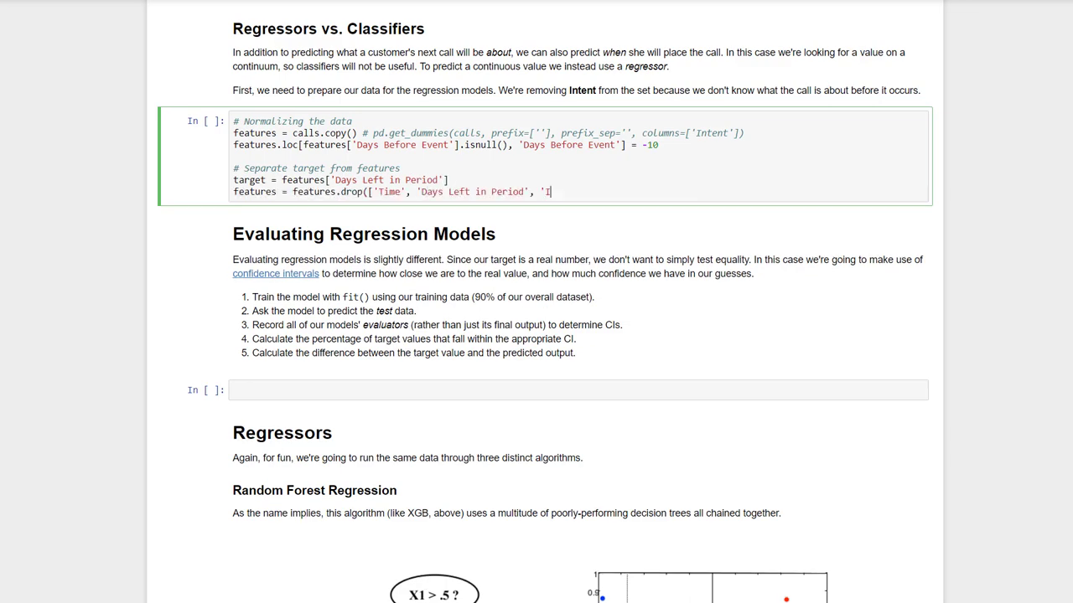
text(rget_train, target_test = split(features, target, False) features_train.head())
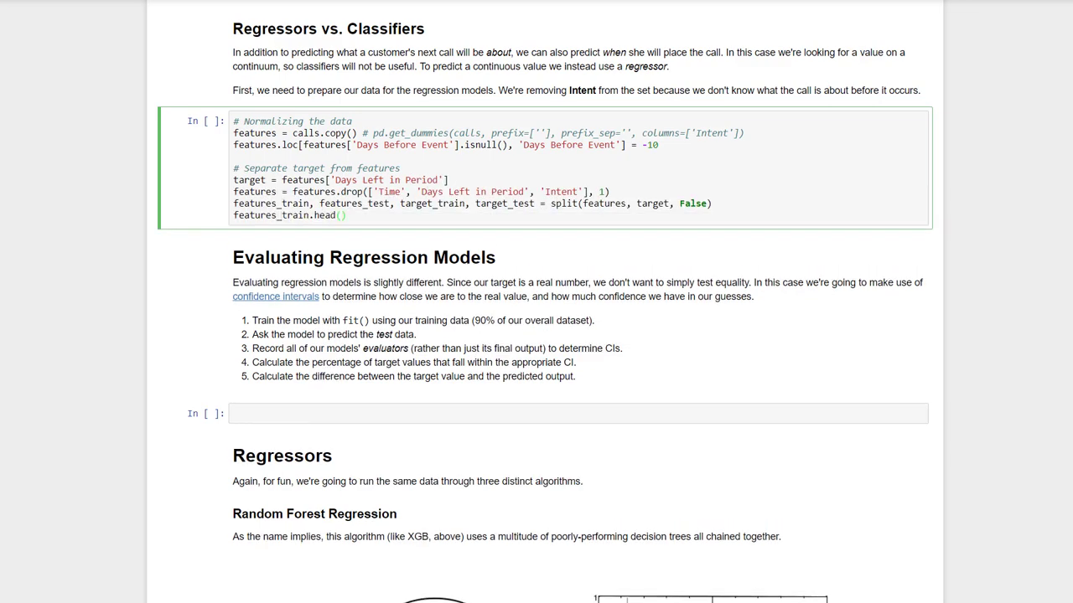
key(ctrl+Return)
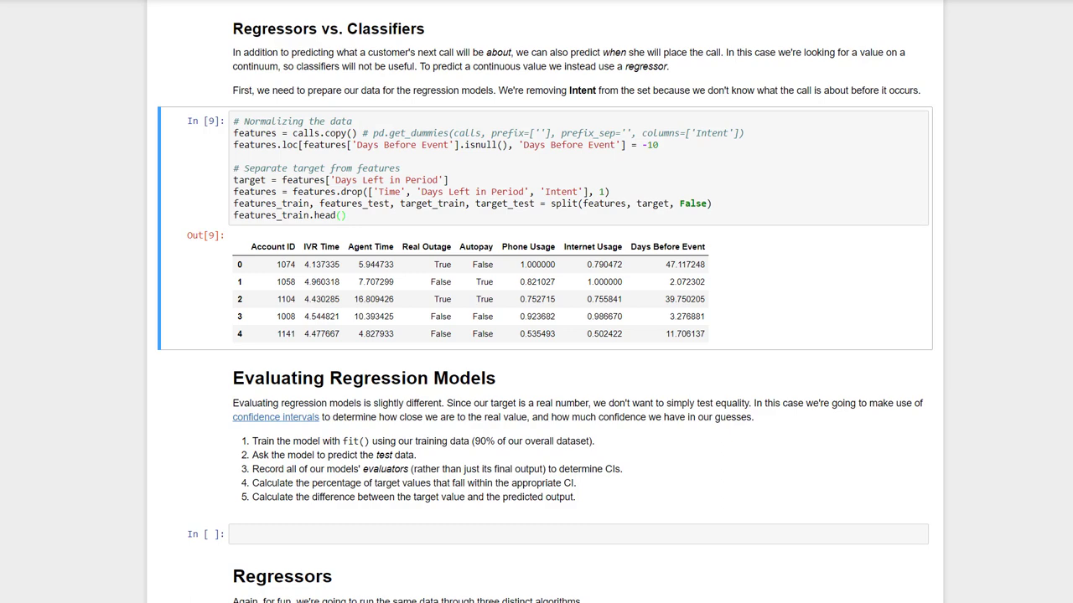
Step: In the Evaluating Regression Models cell, define pred_ints with percentile=95 and evaluate_regressor with scoring, prediction errors and an error-bar plot, and run it
scroll(545, 335, down, 5)
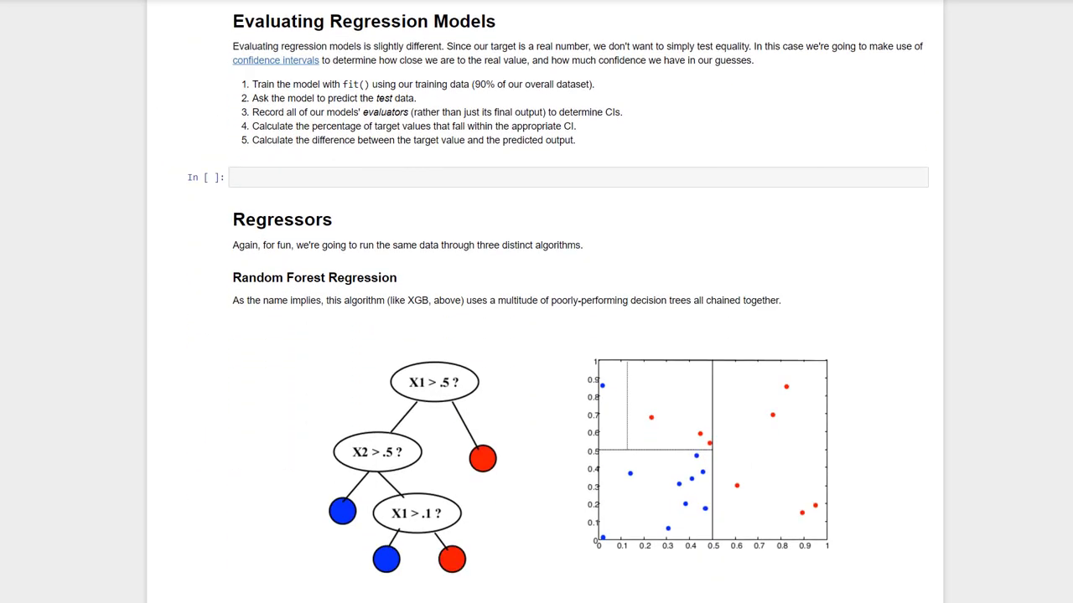
click(910, 172)
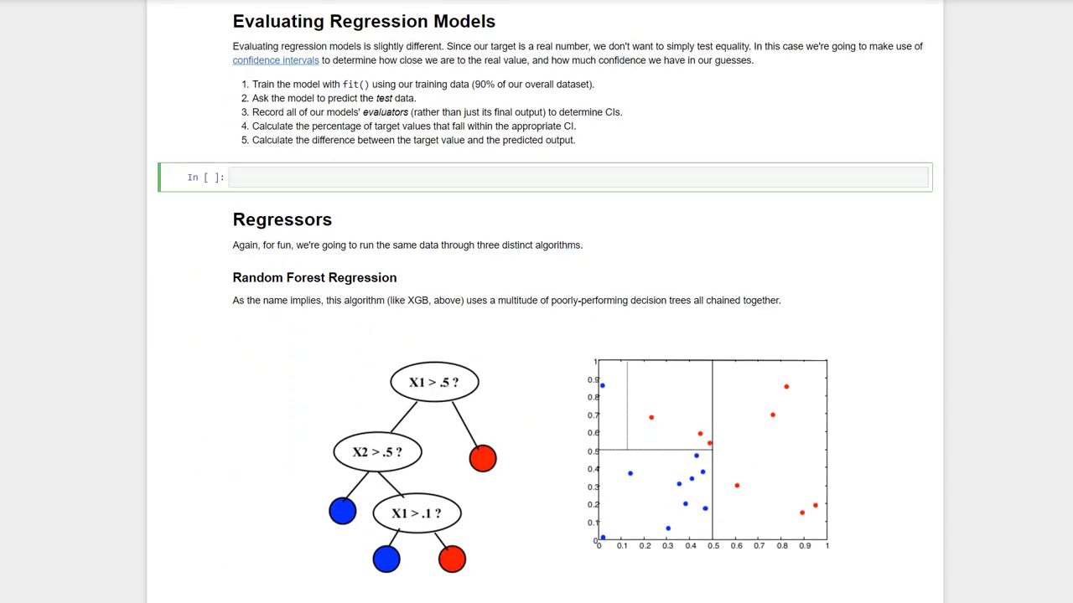
text(def pred_ints(model, features, percentile=95):     err_down = []     err_up = []     preds = []     for x in range(len(features)):         subpreds = []         for pred in model.estimators_:             subpreds.append(pred.predict(features.iloc[[x]])[0])         preds.append(model.predict(features.iloc[[x]])[0])         err_down.append(np.percentile(subpreds, (100 - percentile) / 2.))         err_up.append(np.percentile(subpreds, 100 - (100 - percentile) / 2.))     return preds, err_down, err_up  def evaluate_regressor(idx, regressor, features_train, features_test, target_train, target_test):     regressor.fit(features_train, target_train)     preds, err_down, err_up = pred_ints(regressor, features_test)      correct = 0.0     for i, val in enumerate(target_test):         if err_down[i] <= val <= err_up[i]:             correct += 1     score = correct / len(target_test)      df = pd.DataFrame()     df['p_d']=err_down     df['v']=target_test     df['p']=preds     df['p)
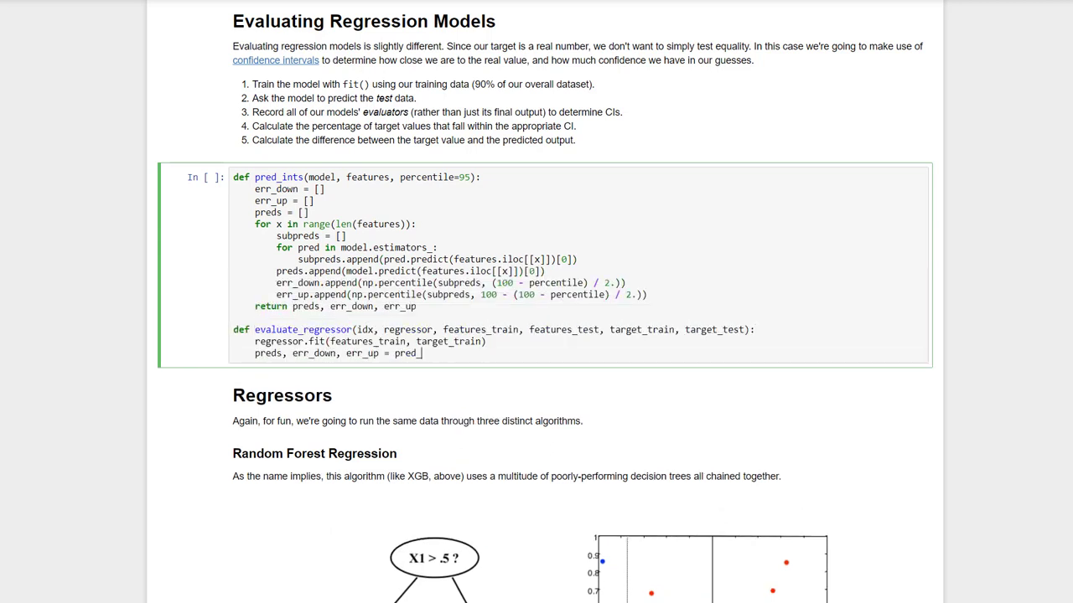
text(_u']=err_up     df['Prediction Error']=list(range(len(preds)))      for i in range(len(preds)):         df.iloc[i, df.columns.get_loc('p_d')] = df['p'][i] - df['p_d'][i]         df.iloc[i, df.columns.get_loc('p_u')] = df['p_u'][i] - df['p'][i]         df.iloc[i, df.columns.get_loc('Prediction Error')] = abs(df['p'][i] - df['v'][i])      colors = ['r', 'c', 'g']     a = df.sort_values('v').reset_index(drop=True)     handler = plt.errorbar(a.index, a.p, yerr=[a.p_d, a.p_u], fmt='o', ms=5, \                            capsize=10, color='#53a7df', mfc=col)
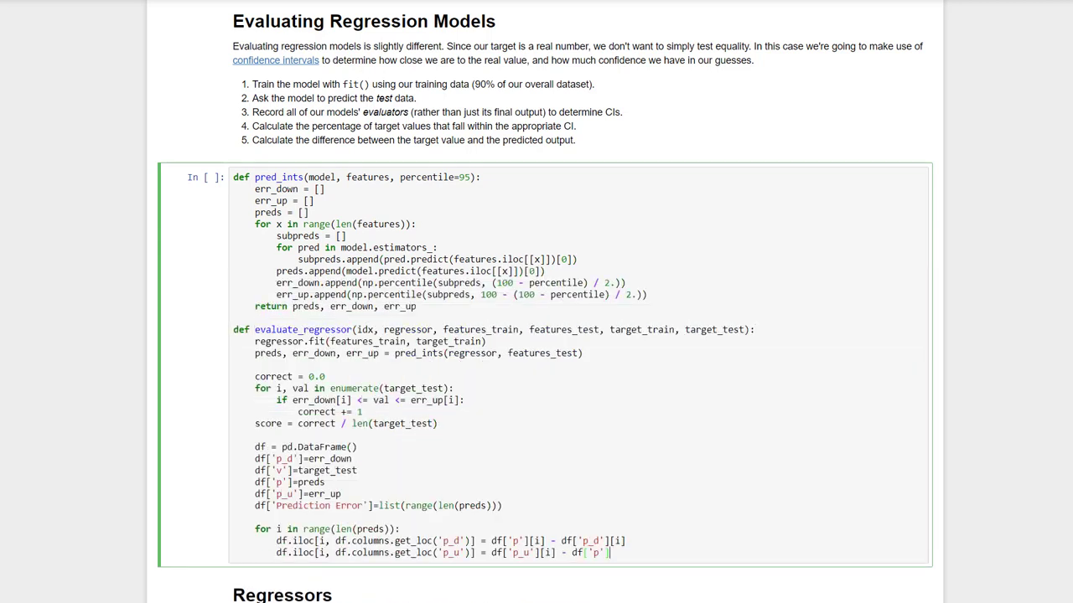
text(ors[idx], alpha=0.3, linestyle='None')     if (idx == 2):         plt.scatter(a.index, a.v, color='r', marker='o', s=10)      return [handler, "{} ({:.2%})".format(regressor.__class__.__name__, score)], df)
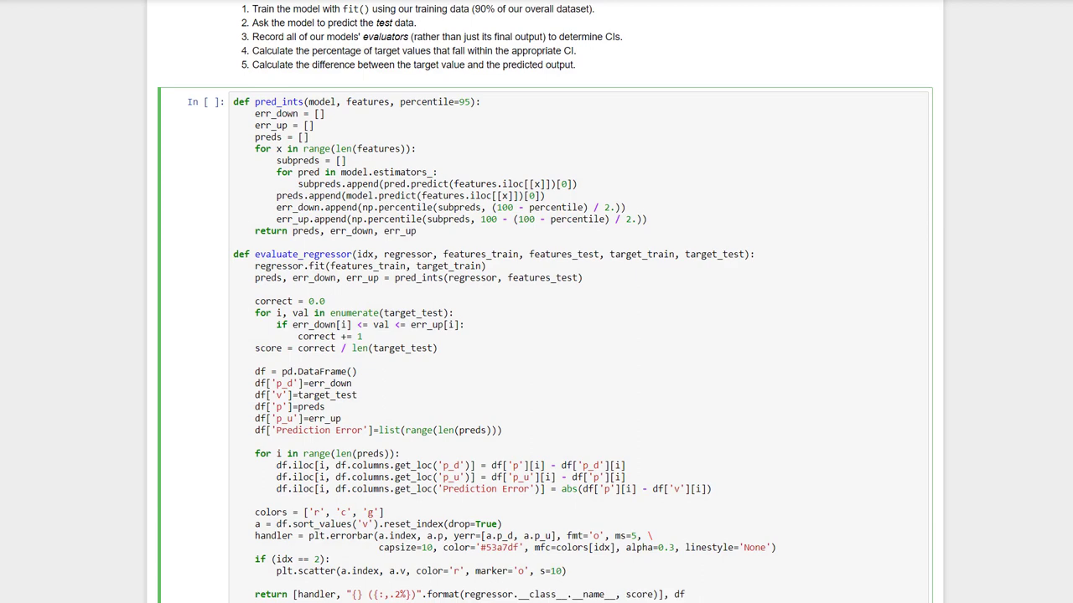
key(shift+Return)
Step: Below the AdaBoost diagram, import RandomForestRegressor, ExtraTreesRegressor and AdaBoostRegressor from sklearn.ensemble, list them in regressors, and run the cell
scroll(545, 302, down, 7)
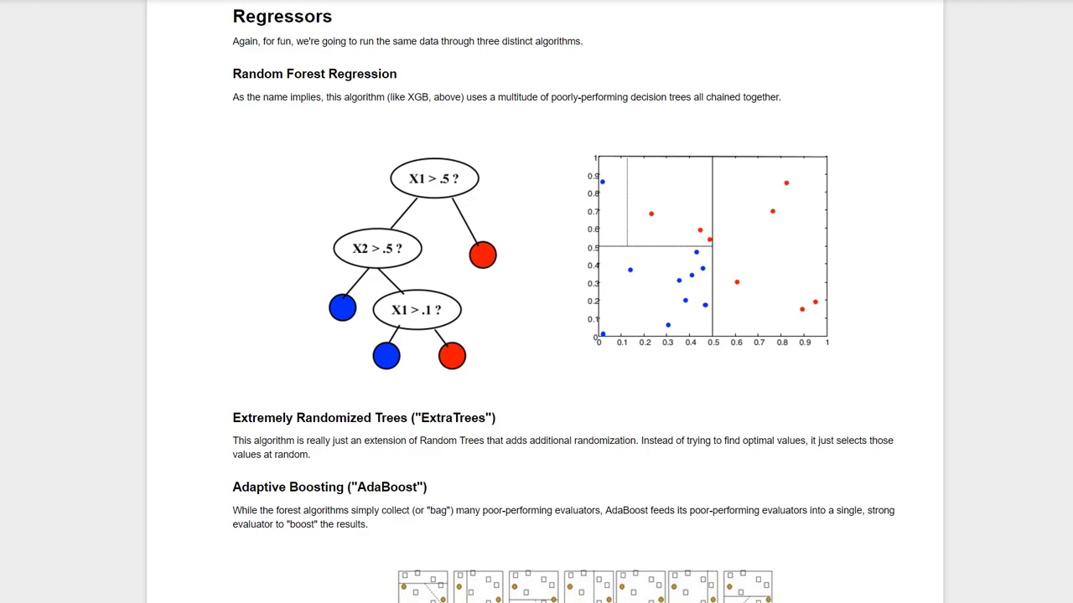
scroll(536, 301, down, 5)
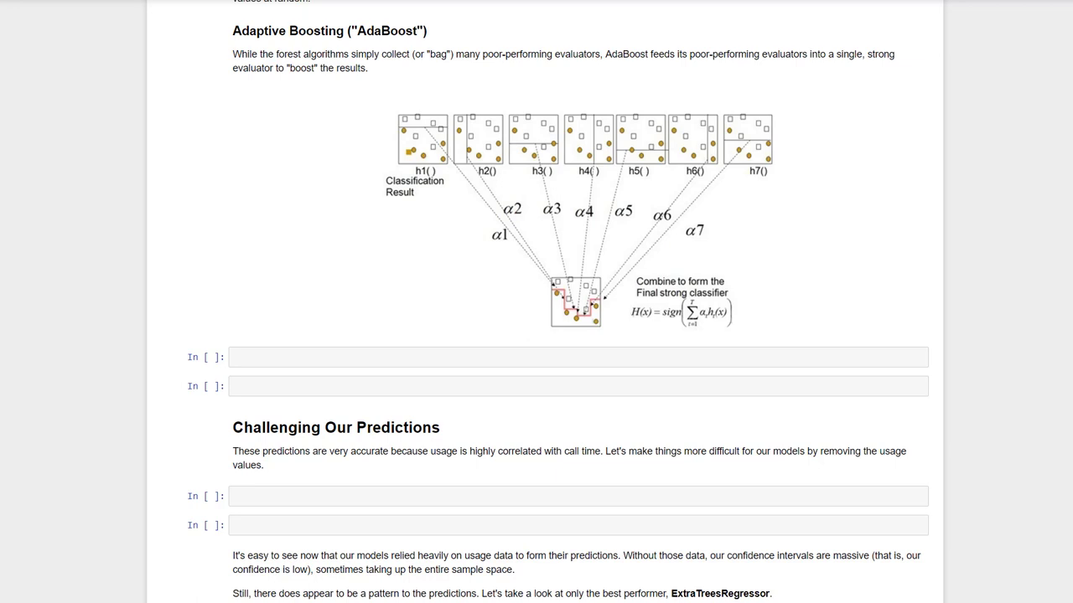
scroll(536, 302, down, 4)
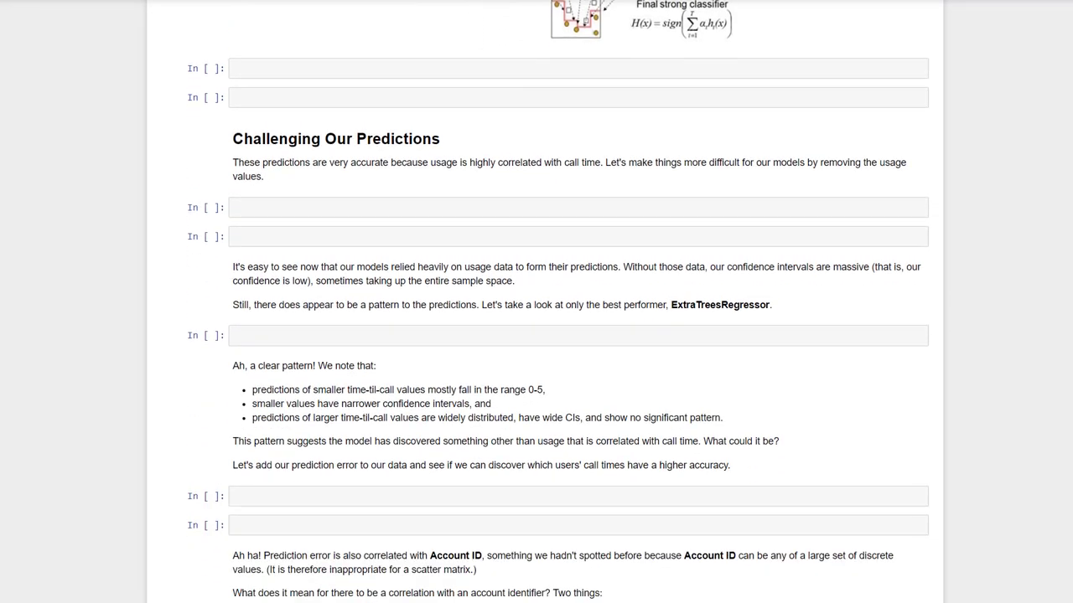
click(876, 32)
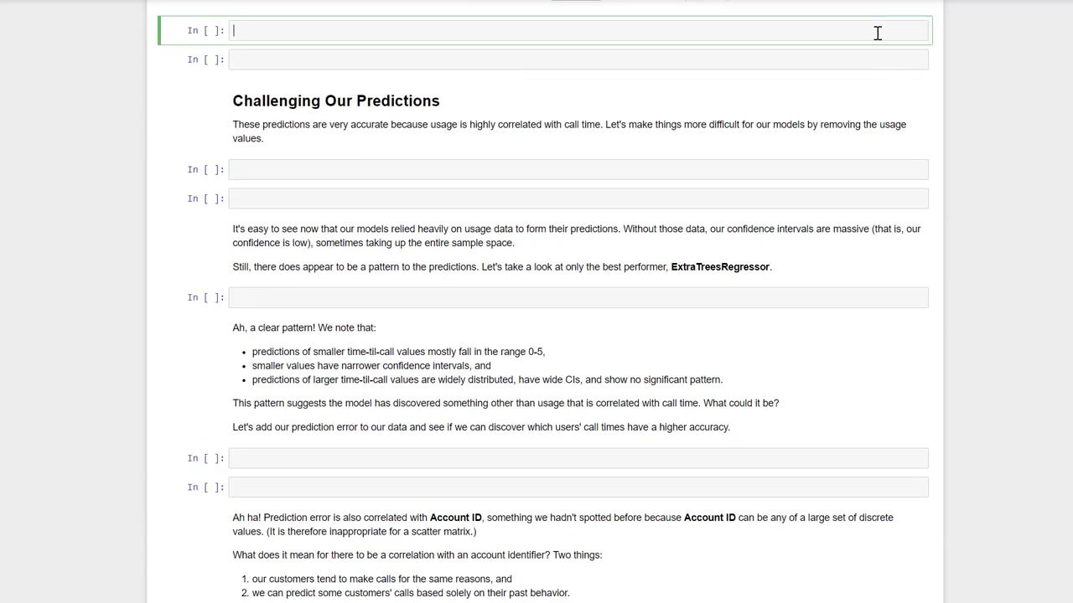
text(from sklearn.ensemble import RandomForestRegressor)
key(Return)
text(from sklearn.ensemble import ExtraTreesRegressor)
key(Return)
text(from sklearn.ensemble import AdaBoostRegressor)
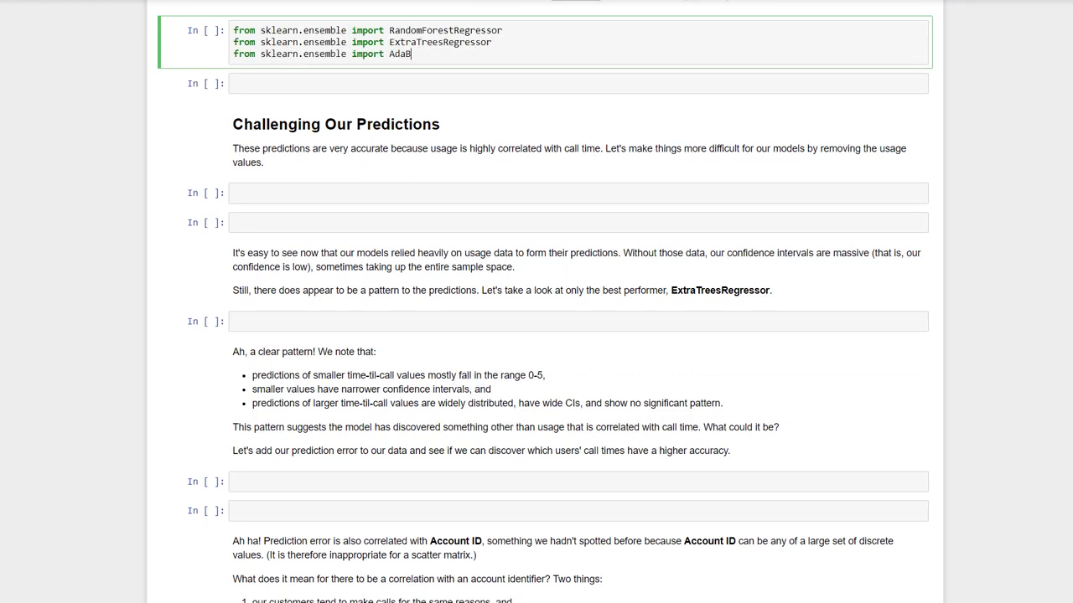
key(Return)
text(regressors = [RandomForestRegressor, ExtraTreesRegressor, AdaBoostRegressor])
key(ctrl+Return)
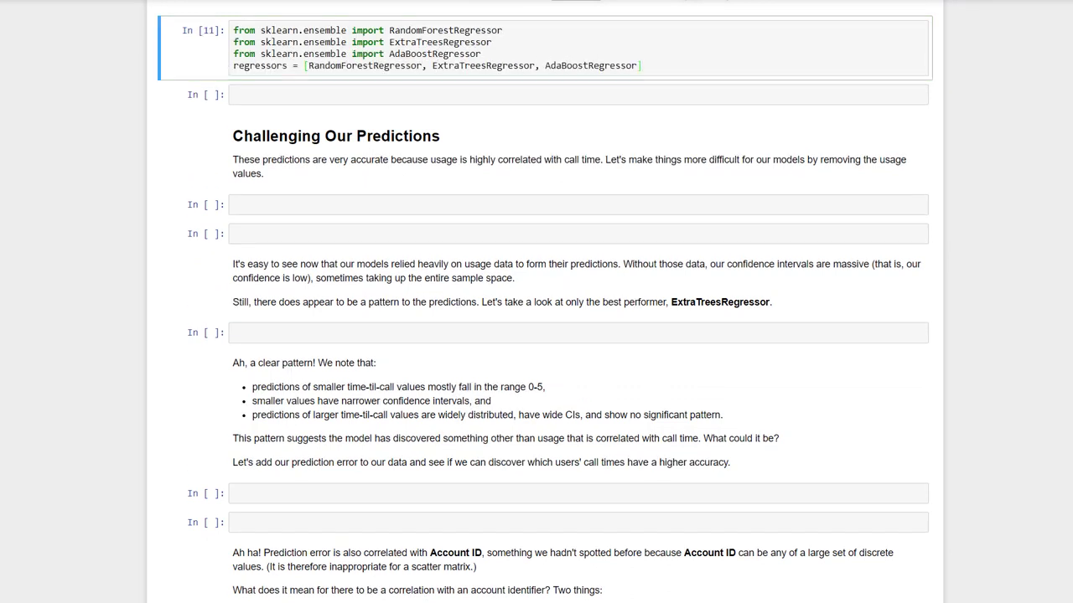
Step: In the cell above Challenging Our Predictions, set figure.figsize to (10, 6) and loop evaluate_regressor over regressors, appending each li to legend_items
click(917, 95)
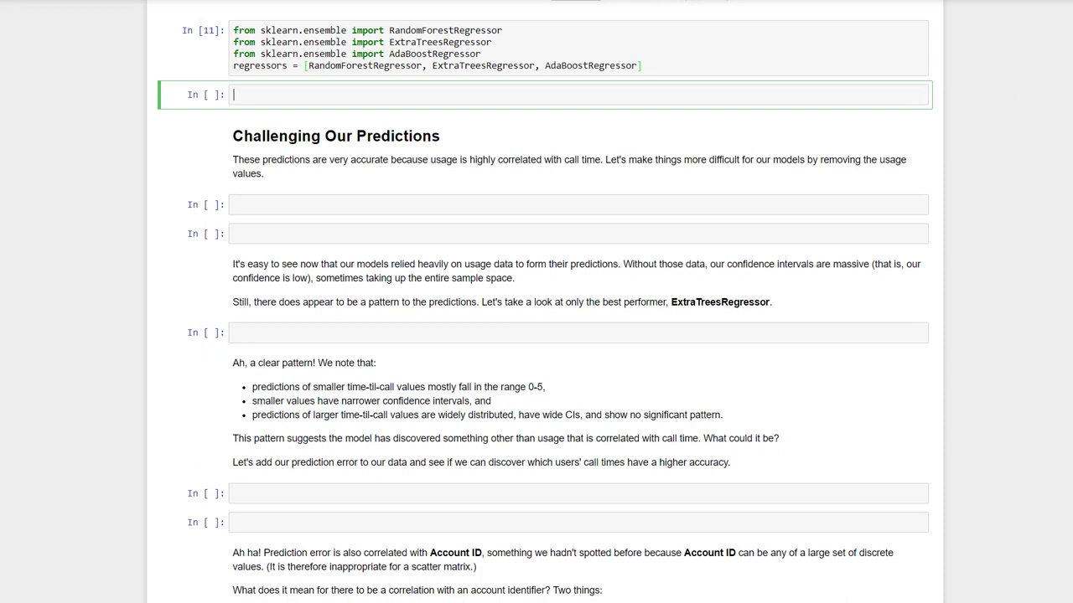
text(plt.rcParams['figure.figsize'] = (10, 6))
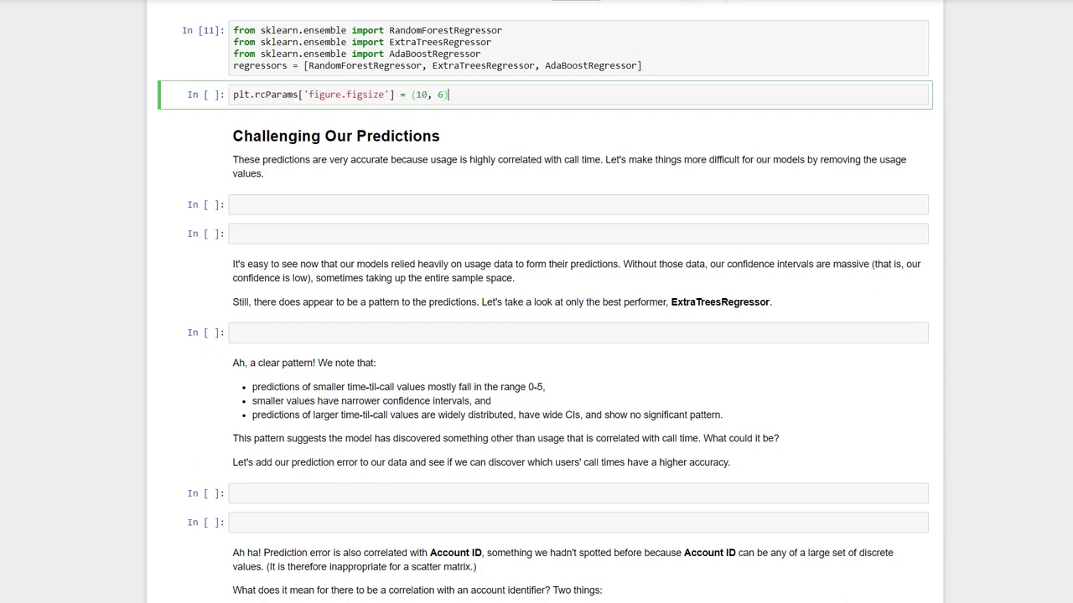
key(Return)
text(legend_items = [])
key(Return)
text(for i, regr in enumerate(regressors):)
key(Return)
text(li, res = evaluate_regressor(i, regr(), features_train, features_test, target_train, target_test))
key(Return)
text(legend_items.append(li))
key(Return)
key(Return)
key(BackSpace)
Step: Transpose legend_items, add an upper-left fancybox legend with frame and facecolor 'w', and run the cell to show the regressor plot
text(legend_items = list(map(list, zip(*legend_items))))
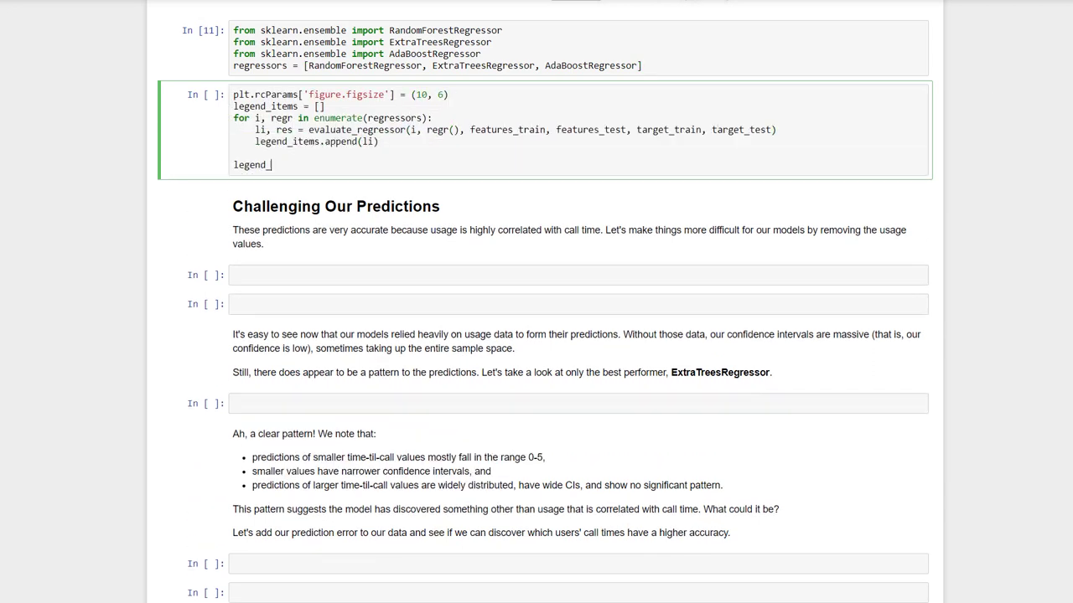
key(Return)
text(legend = plt.legend(legend_items[0], legend_items[1], loc='upper left', frameon=True, fancybox=True))
key(Return)
text(legend.get_frame().set_facecolor('w'))
key(Return)
text(plt.show())
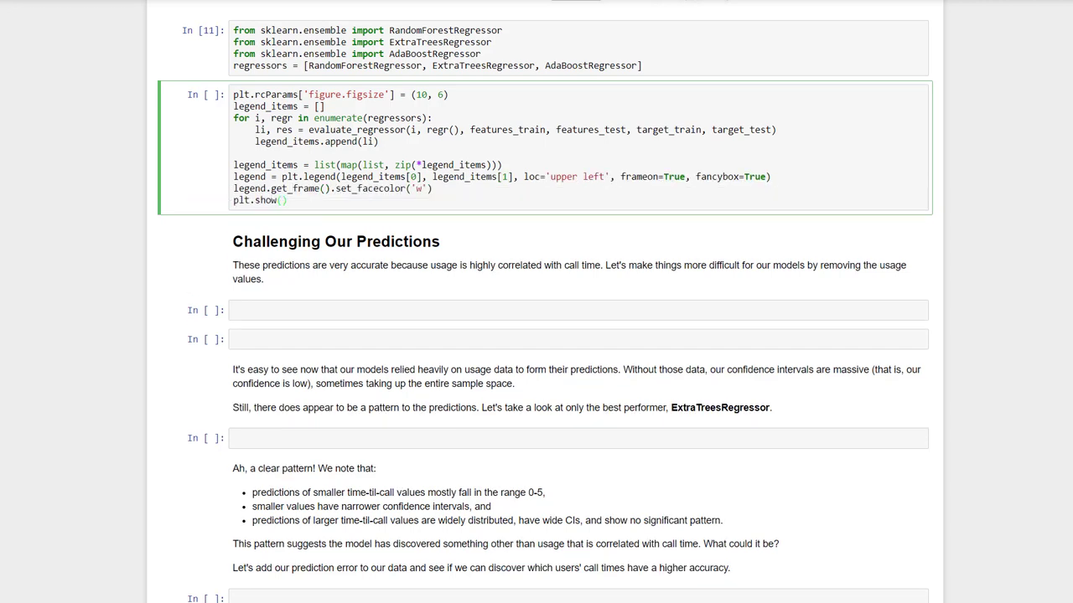
key(ctrl+Return)
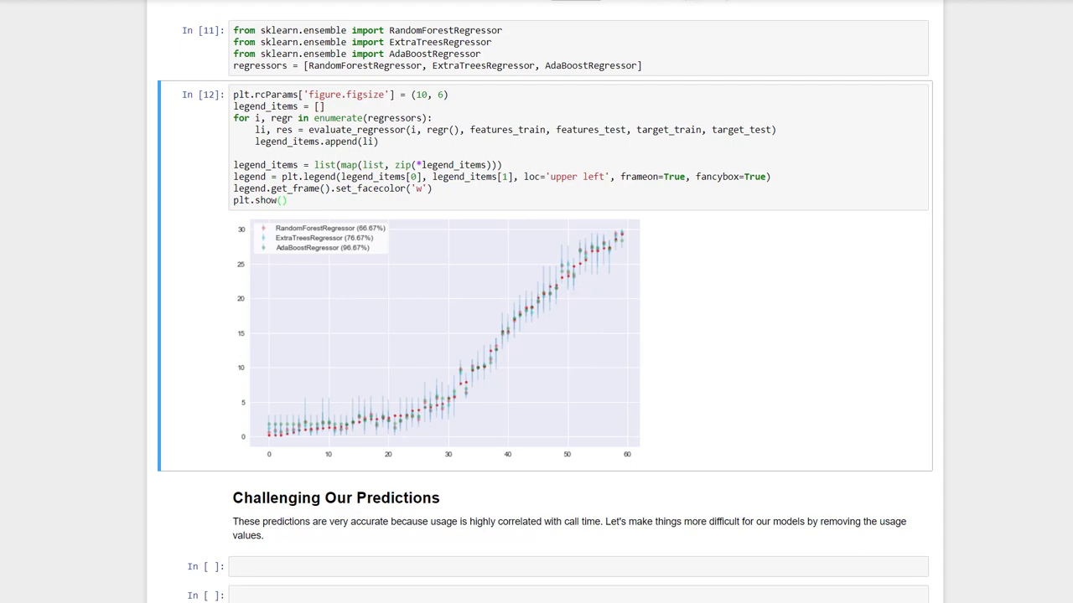
Step: Under Challenging Our Predictions, drop Phone Usage and Internet Usage from features, split again with stratify False, and run with a features_train.head() preview
scroll(545, 301, down, 6)
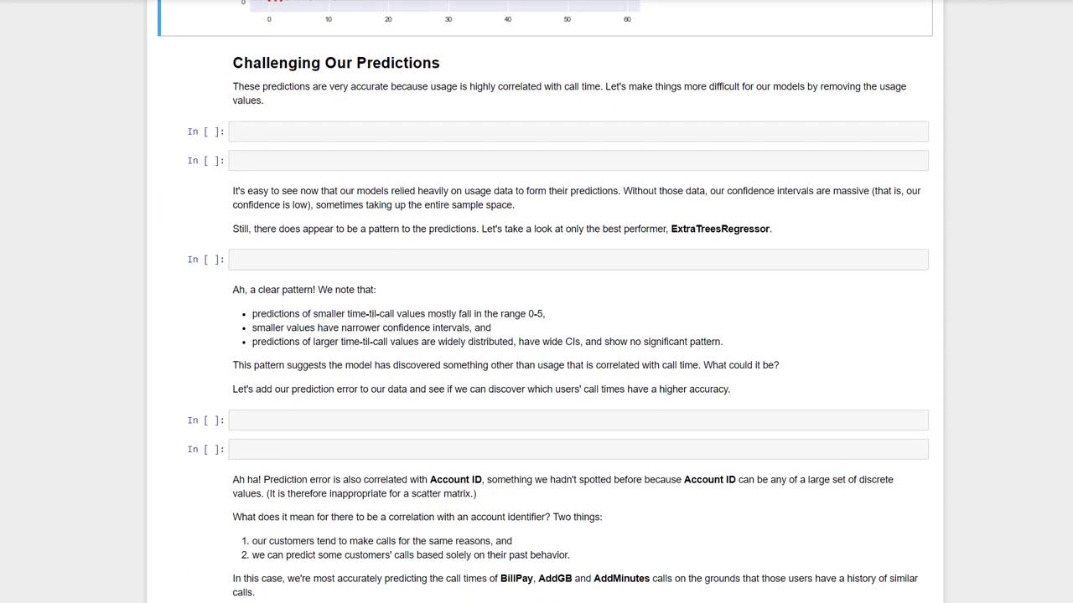
click(849, 99)
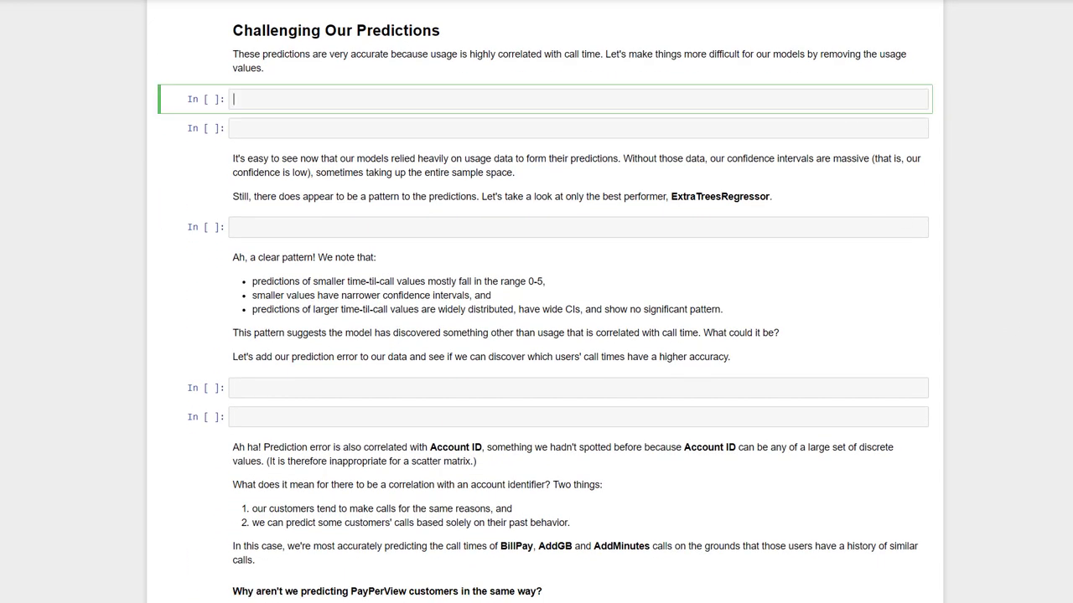
text(features = features.drop(['Phone Usage', 'Internet Usage'], 1))
key(Return)
text(features_train, features_test, target_train, target_test = split(features, target, False))
key(Return)
text(features_train.head())
key(shift+Return)
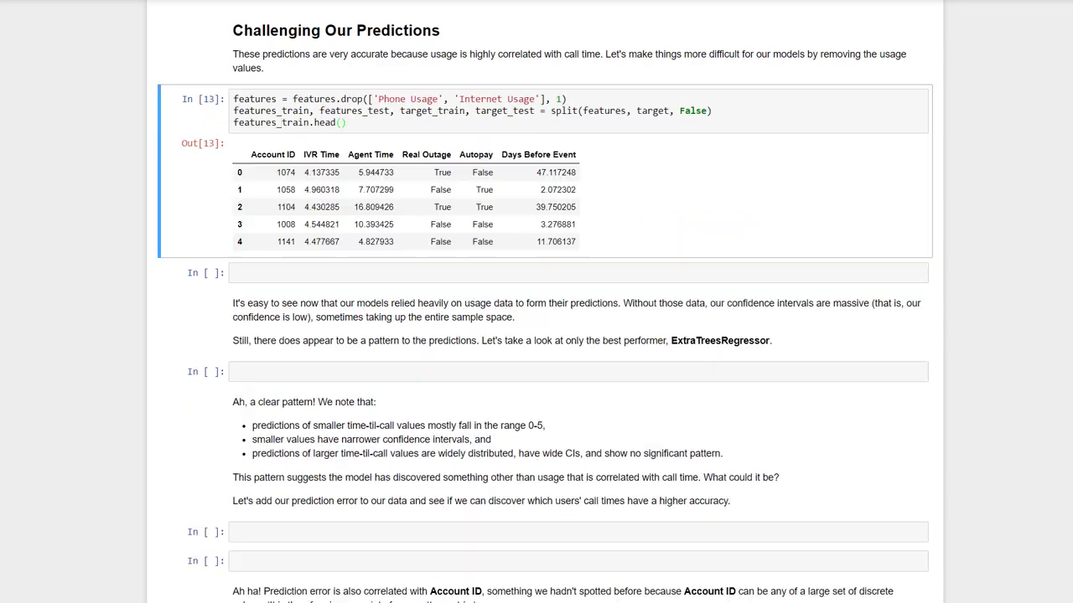
Step: Evaluate all regressors with random_state=1 on the reduced features, collect res in results, and plot them with an upper-left legend in the following cell
scroll(545, 302, down, 3)
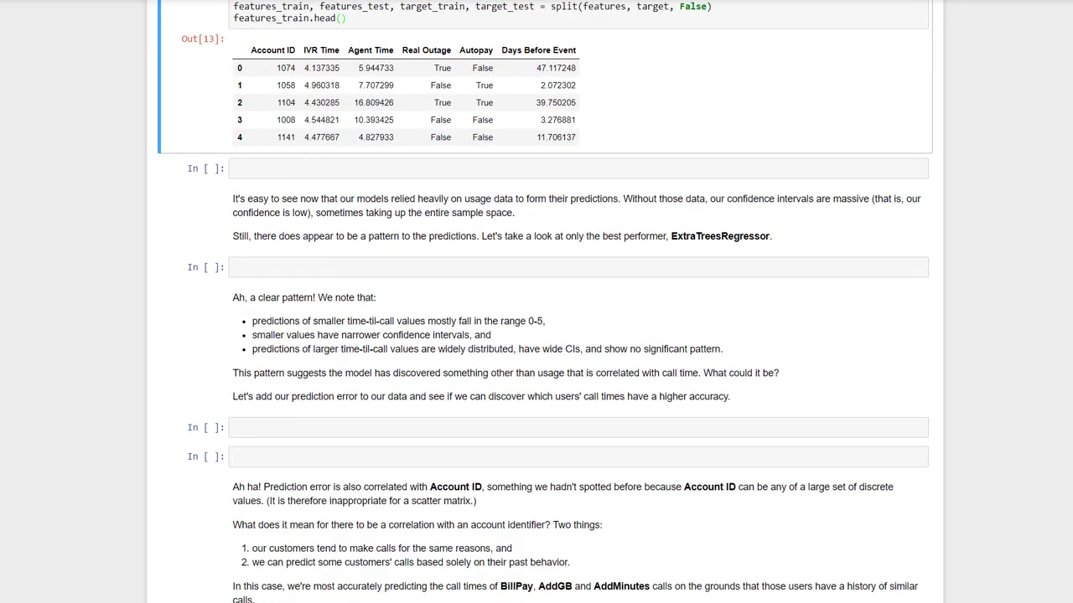
click(777, 10)
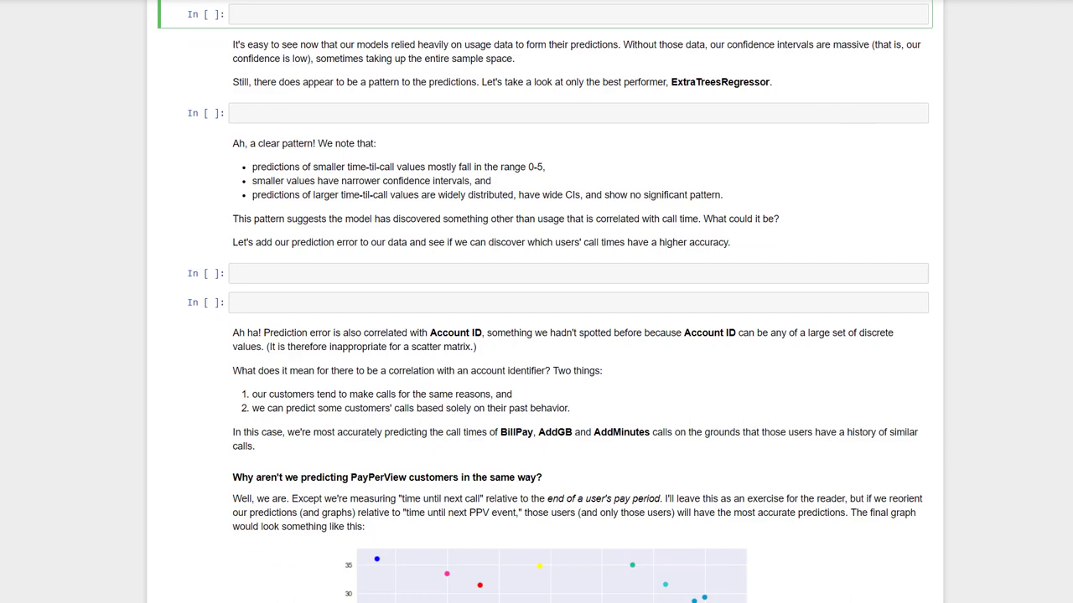
text(legend_items = [])
key(Return)
text(results = [])
key(Return)
text(for i, regr in enumerate(regressors):)
key(Return)
text(li, res = evaluate_regressor(i, regr(random_state=1), features_train, features_test, target_train, t)
text(arget_test)     legend_items.append(li)     results.append(res)  legend_items = list(map(list, zip(*legend_items))) legend = plt.legend(legend_items[0], legend_items[1], loc='upper left', frameon=True, fancybox=True) legend.get_frame().set_facecolor('w') plt.show())
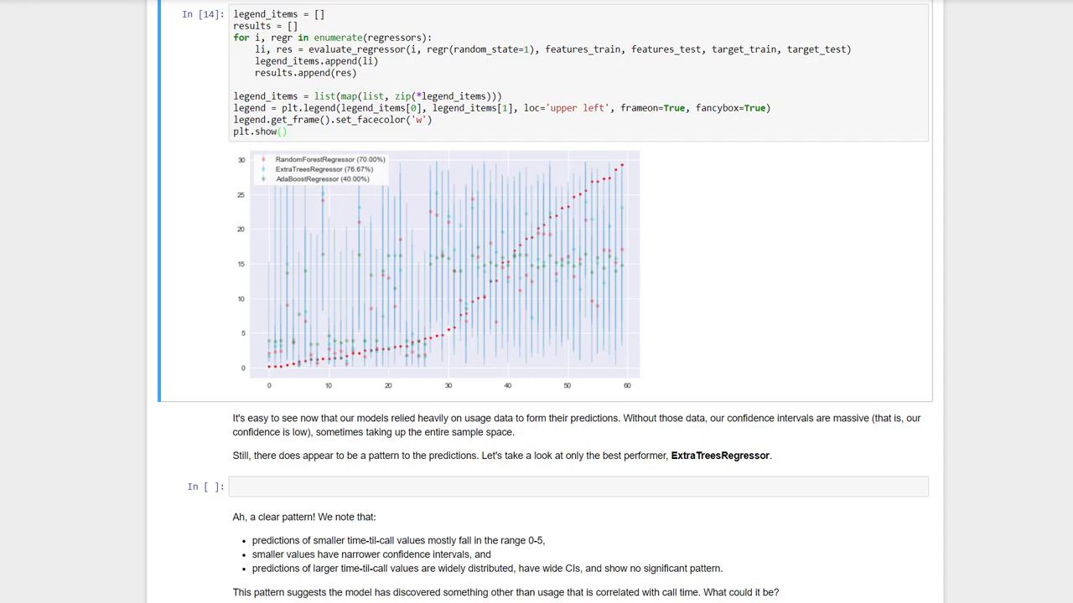
Step: In the best-performer cell, reset results, evaluate only ExtraTreesRegressor(random_state=1) at index 1, append res, and run the cell to show its plot
scroll(545, 301, down, 5)
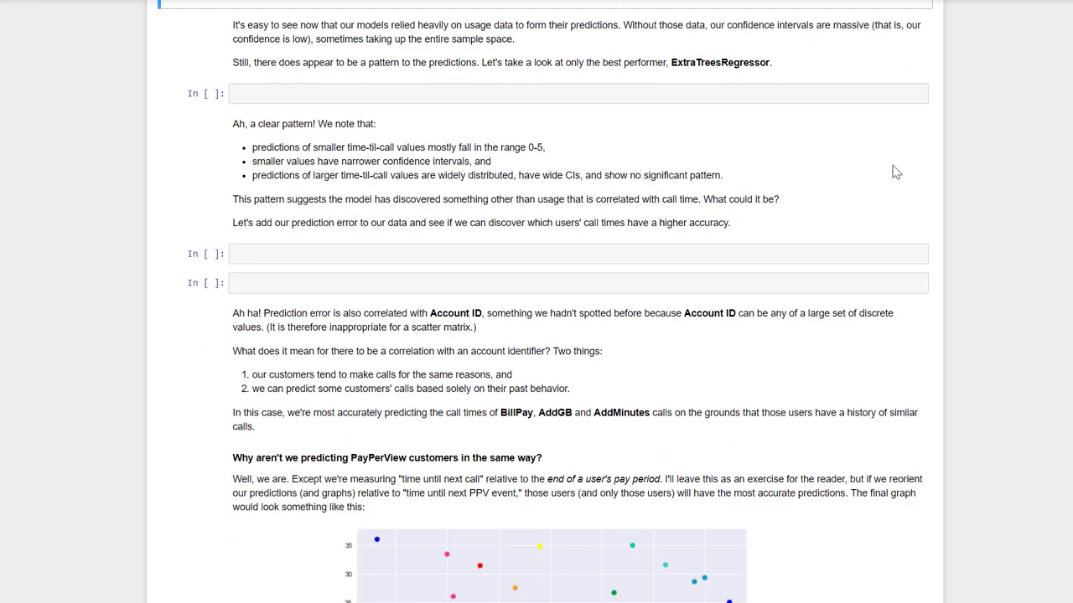
click(845, 96)
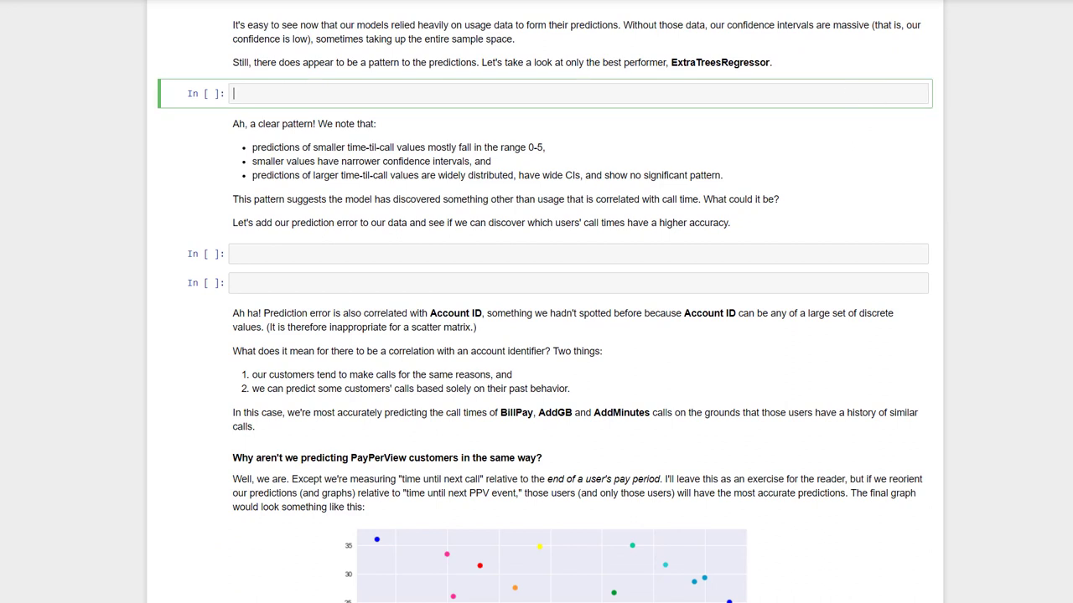
text(results = [])
key(Return)
text(li, res = evaluate_regressor(1, ExtraTreesRegressor(random_state=1), features_train, features_test, target_train, target_test))
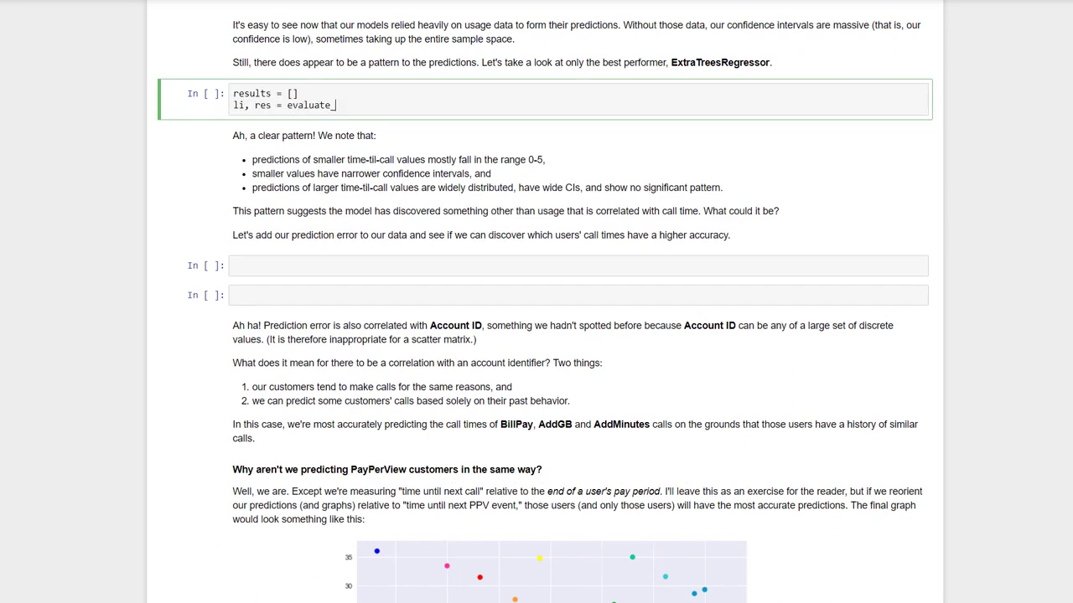
key(Return)
text(results.append(res))
key(Return)
text(plt.show())
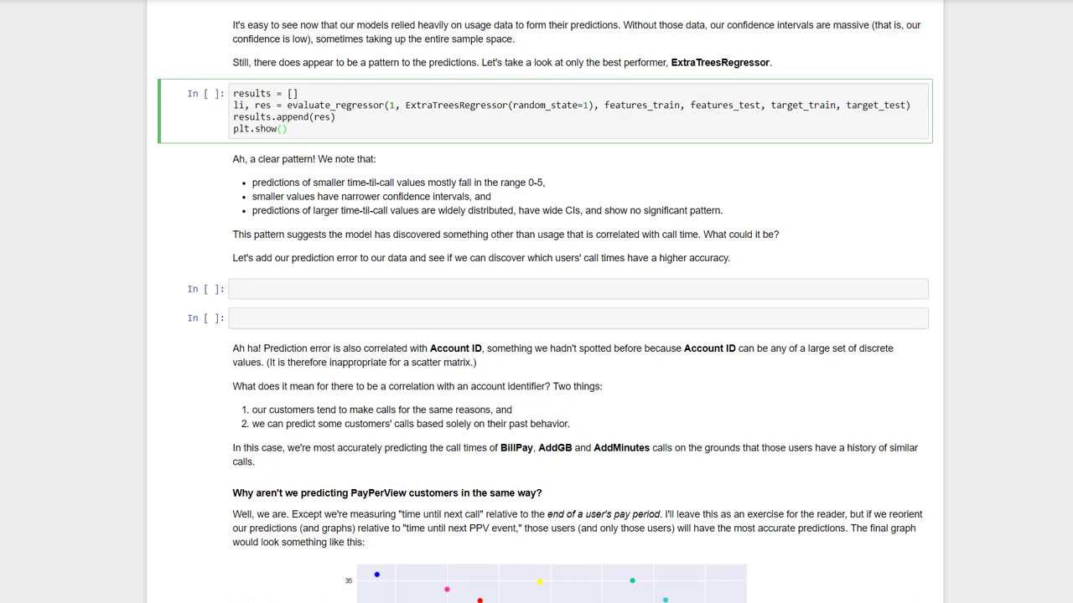
key(ctrl+Return)
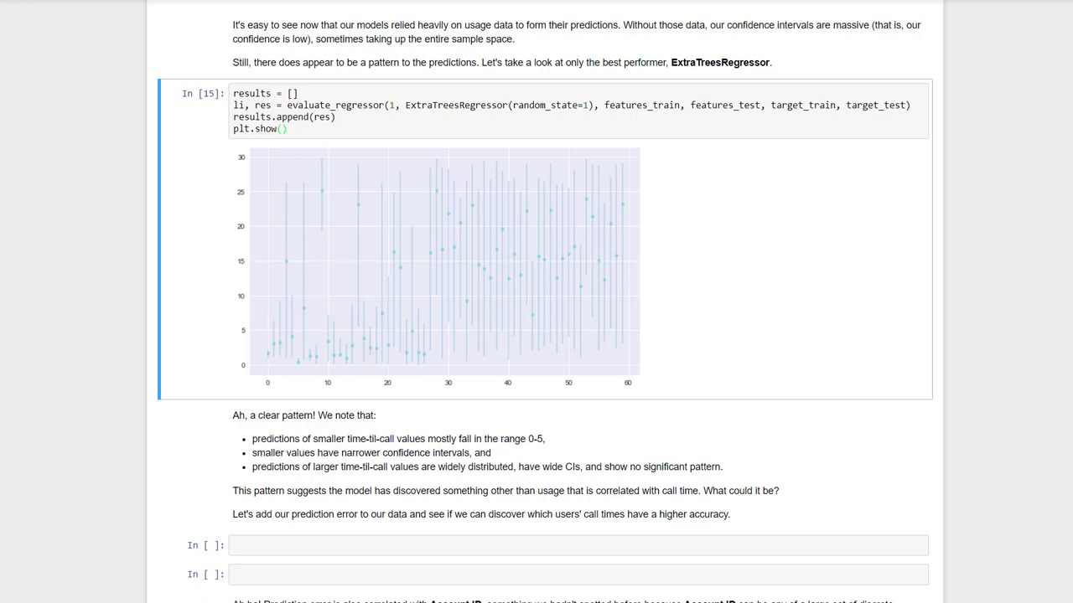
Step: Copy features_test into test_calls, add Days Left and Prediction Error columns sorted by days left, and run with a test_calls.head() preview
scroll(537, 301, down, 5)
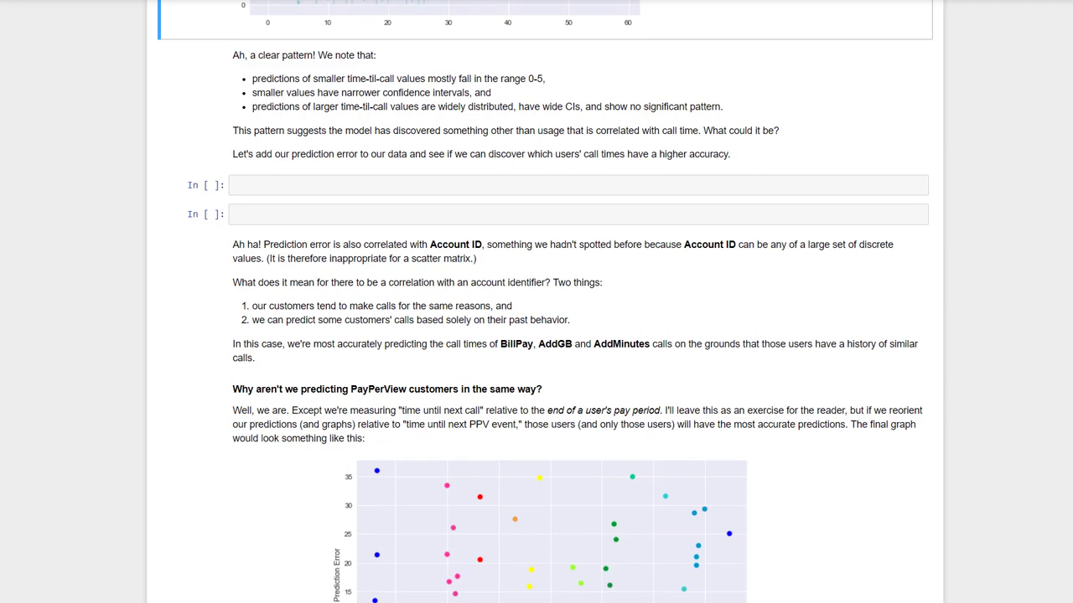
scroll(536, 302, down, 1)
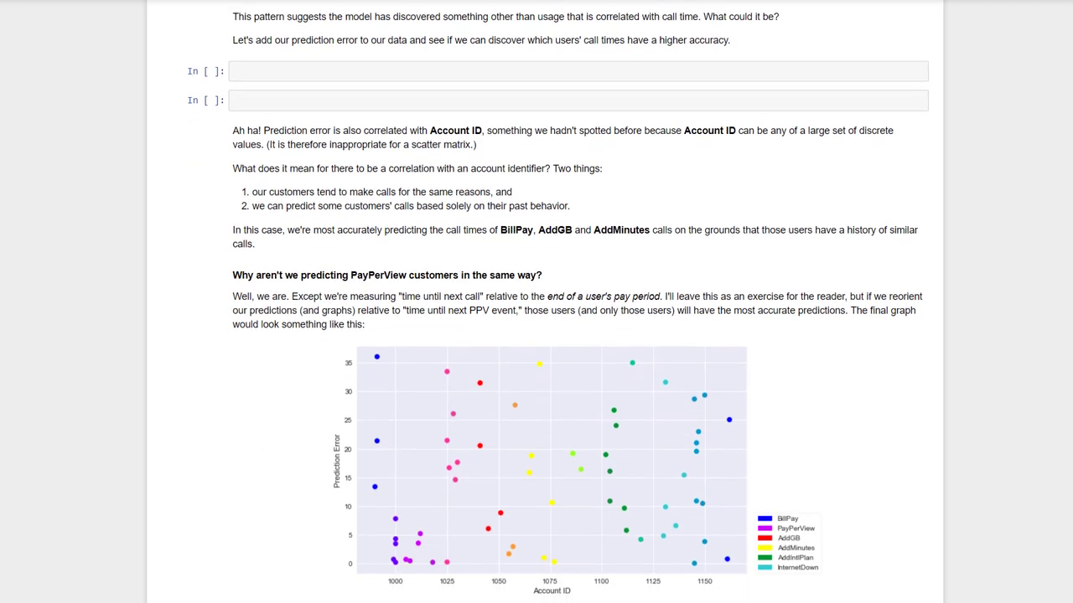
click(915, 69)
text(test_calls = features_test.copy() test_calls['Days Left'] = target_test test_calls.sort_values('Days Left', inplace=True) errors = results[0].sort_values('v')['Prediction Error'] test_calls['Prediction Error'] = errors; test_calls.head())
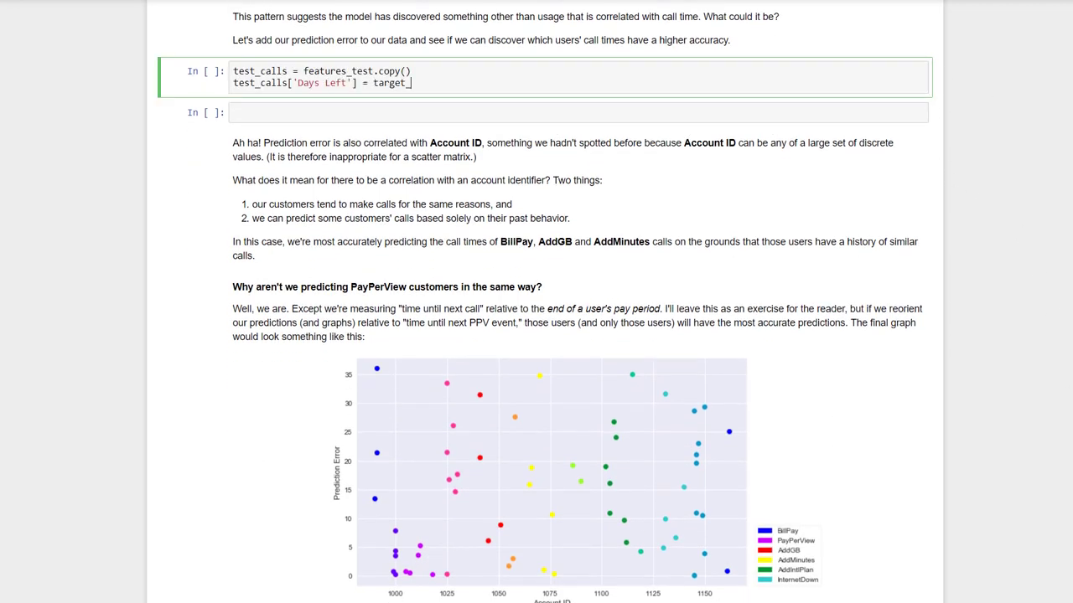
key(ctrl+Return)
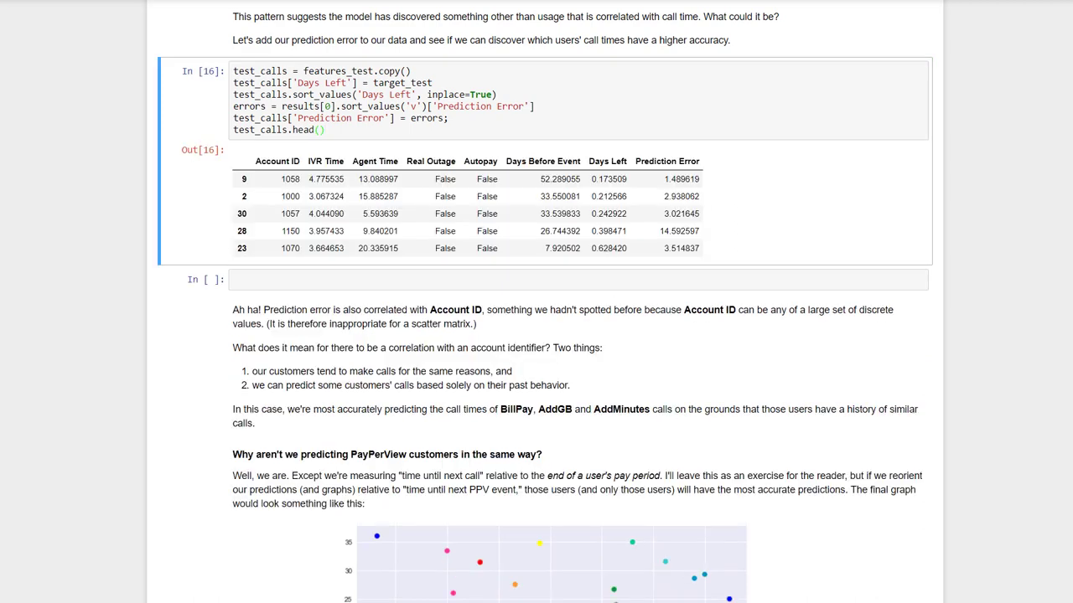
Step: In the last empty cell, sort test_calls by Account ID, reset its index, and assign hex colors by Account ID range from 995 to 1151
scroll(536, 301, down, 3)
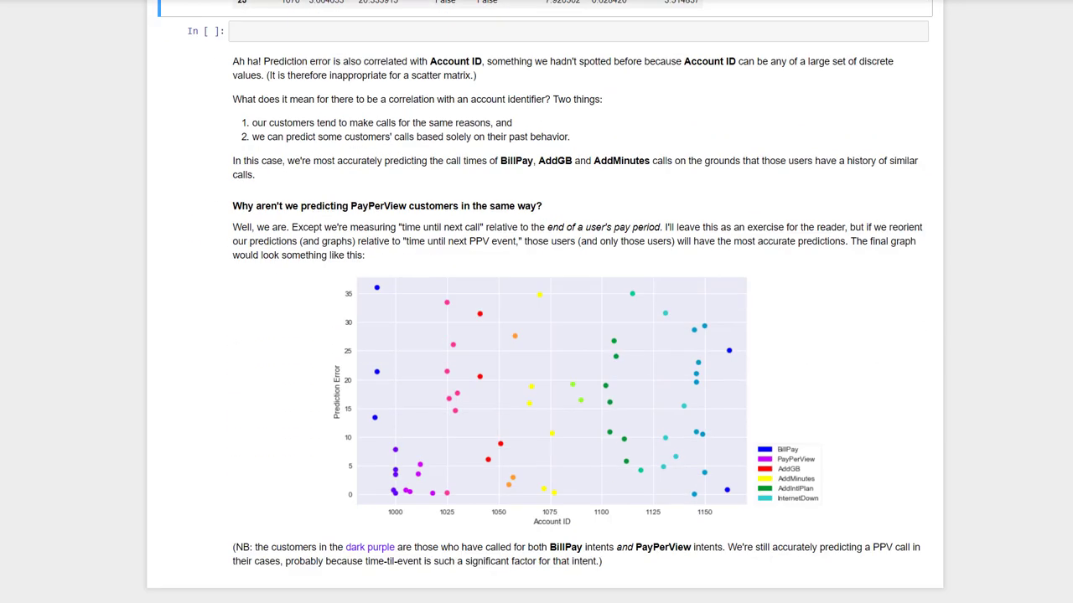
click(676, 29)
text(test_calls.sort_values('Account ID', inplace=True) test_calls.reset_index(drop=True, inplace=True)  colors = [] for i, val in enumerate(test_calls['Account ID']):     if val < 995: colors.append('#0000ff')     elif val < 1001: colors.append('#6600ff')     elif val < 1025: colors.)
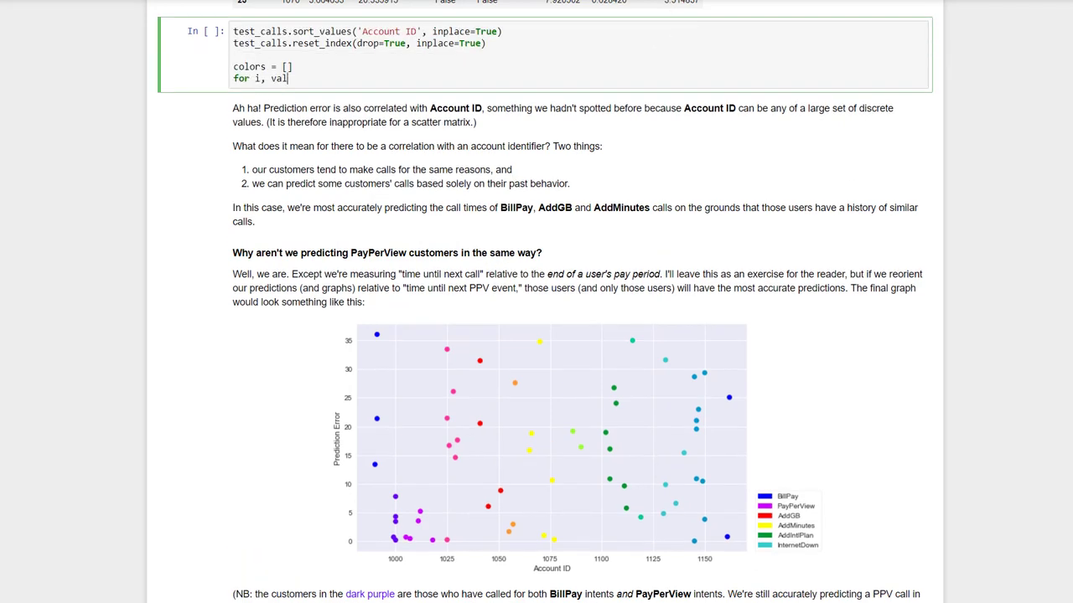
text(append()
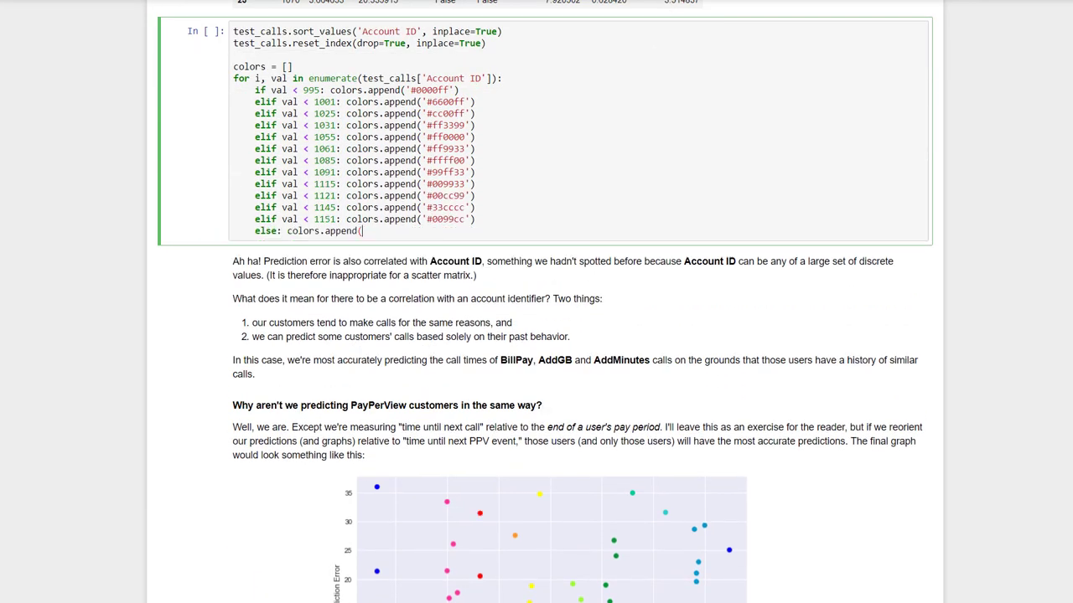
Step: Add legend patches for the six intents, scatter Prediction Error against Account ID with labelled axes and legend at (1.02,0), and run the cell
text('#cc00ff')     elif val < 1031: colors.append('#ff3399')     elif val < 1055: colors.append('#ff0000')     elif val < 1061: colors.append('#ff9933')     elif val < 1085: colors.append('#ffff00')     elif val < 1091: colors.append('#99ff33')     elif val < 1115: colors.append('#009933')     elif val < 1121: colors.append('#00cc99')     elif val < 1145: colors.append('#33cccc')     elif val < 1151: colors.append('#0099cc')     else: colors.append('#0000ff')  legend_items = [{'color': '#0000ff', 'label': 'BillPay'},                 {'color': '#cc00ff', 'label': 'PayPerView'},                 {'color': '#ff0000', 'label': 'AddGB'},                 {'color': '#ffff00', 'label': 'AddMinutes'},                 {'color': '#009933', 'label': 'AddIntlPlan'},                 {'color': '#33cccc', 'label': 'InternetDown'},                ] handles = list(map(lambda li: mpatches.Patch(**li), legend_items))  plt.scatter(test_calls['Account ID'], test_calls['Prediction Error'], c=colors) legend = plt.legend(handles=handles, frameon=True, fancybox=True, loc=(1.02,0)) legend.get_frame().set_facecolor('w') plt.xlabel("Account ID") plt.ylabel("Prediction E)
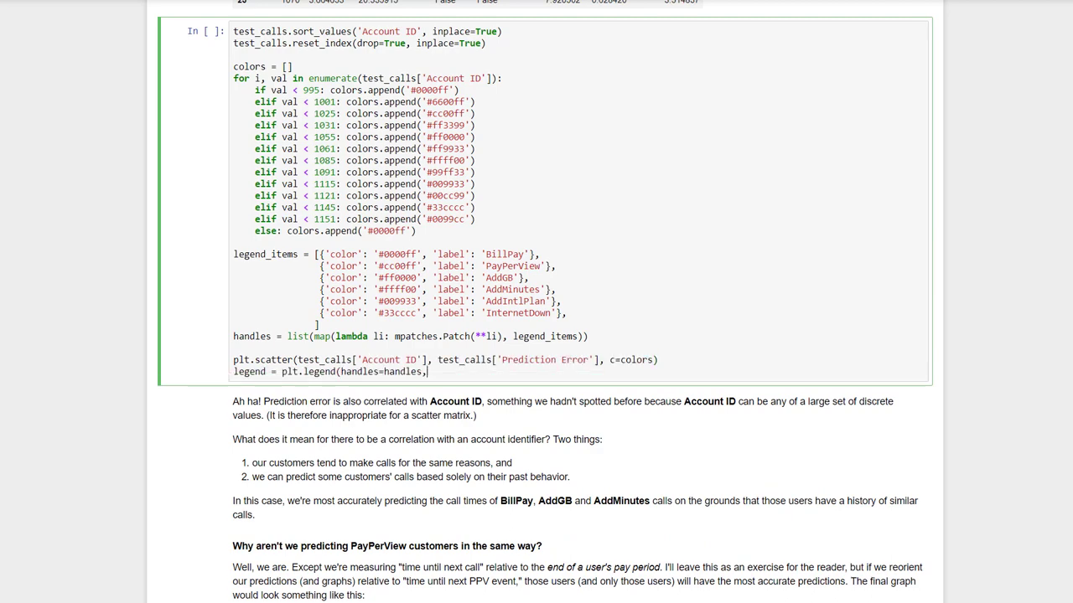
text(rror") plt.show())
key(ctrl+Return)
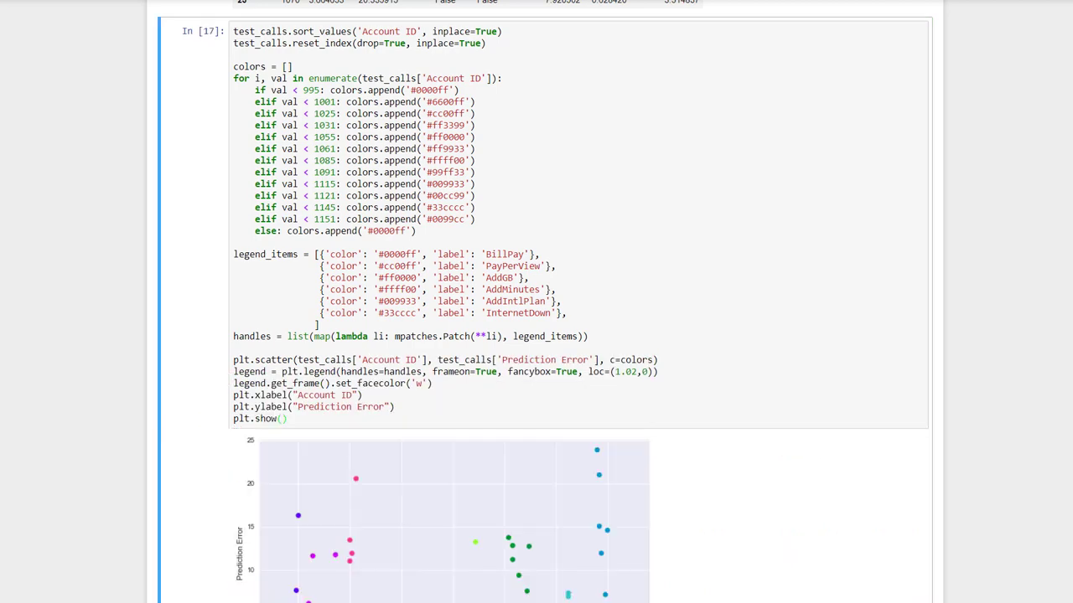
scroll(545, 302, down, 5)
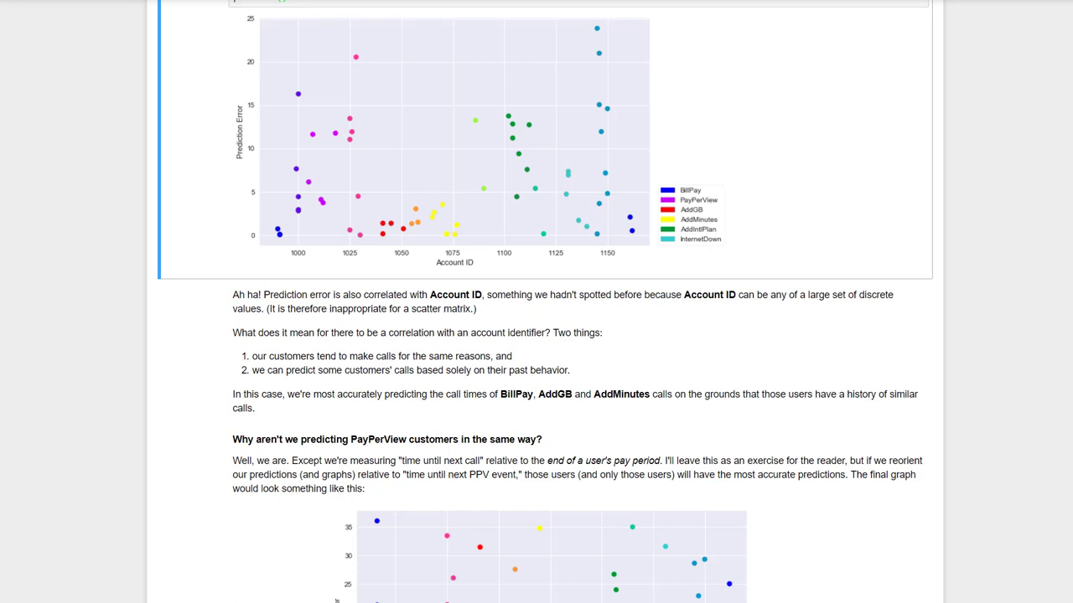
scroll(536, 302, down, 5)
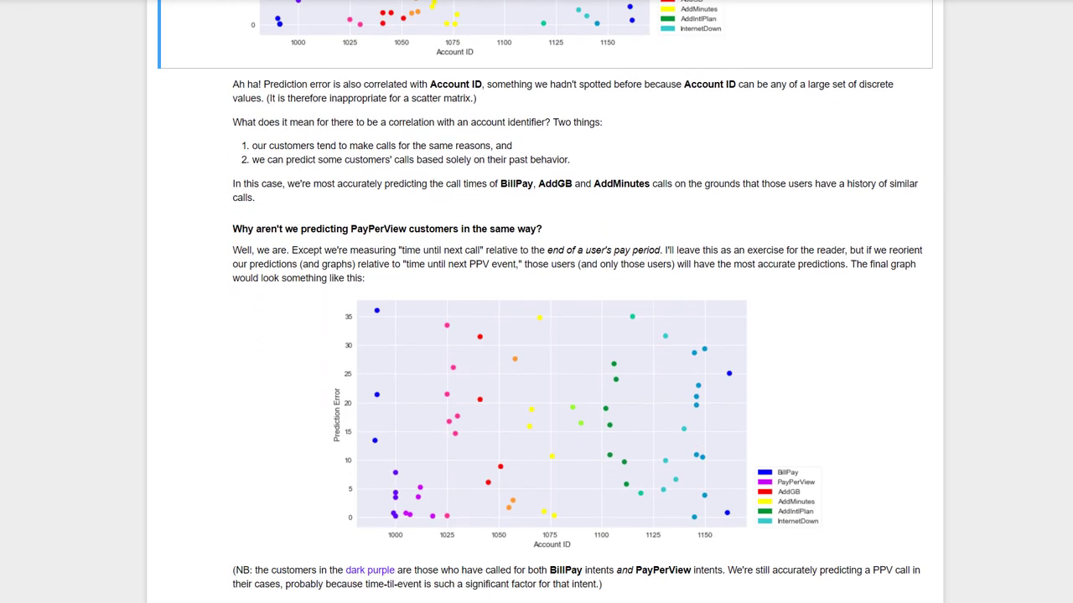